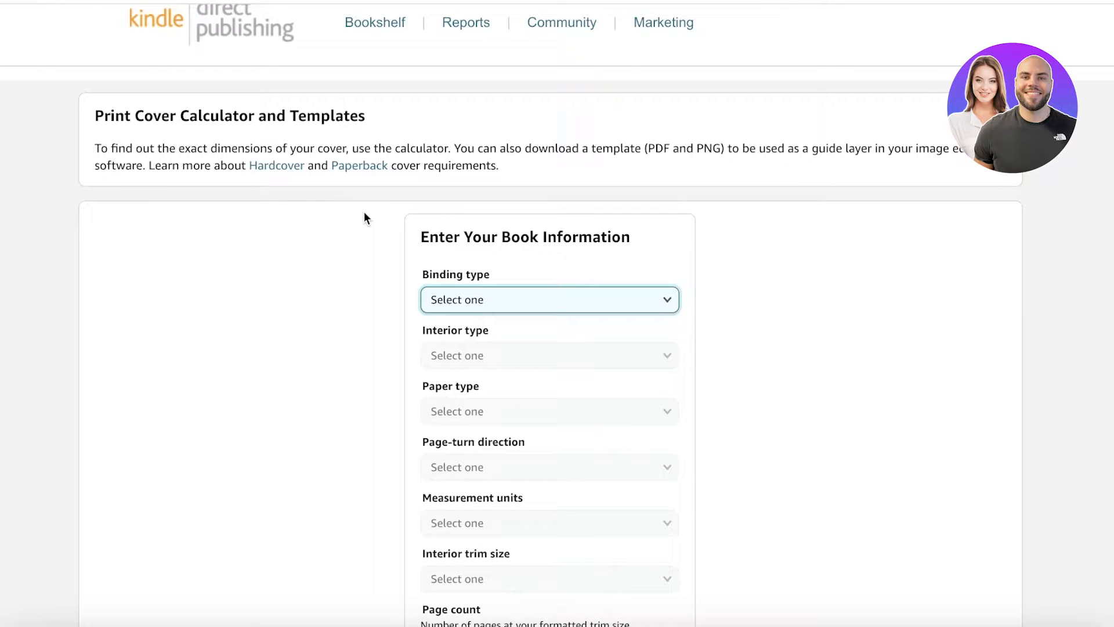
Step: Set the book to paperback binding with a black & white interior, white paper and left-to-right page turning
scroll(810, 259, down, 2)
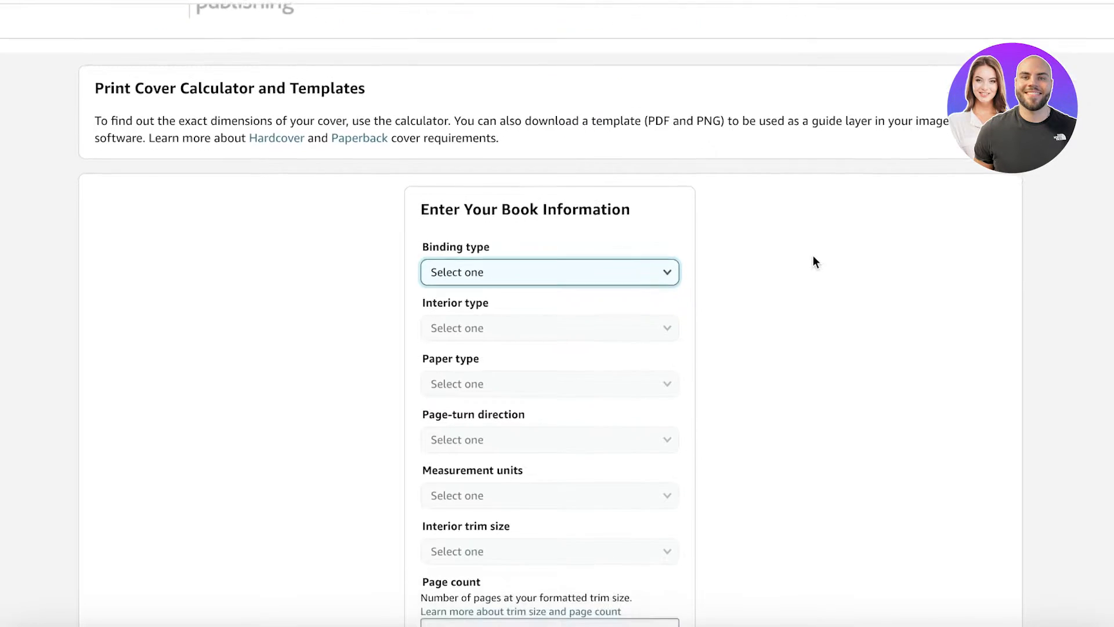
click(655, 236)
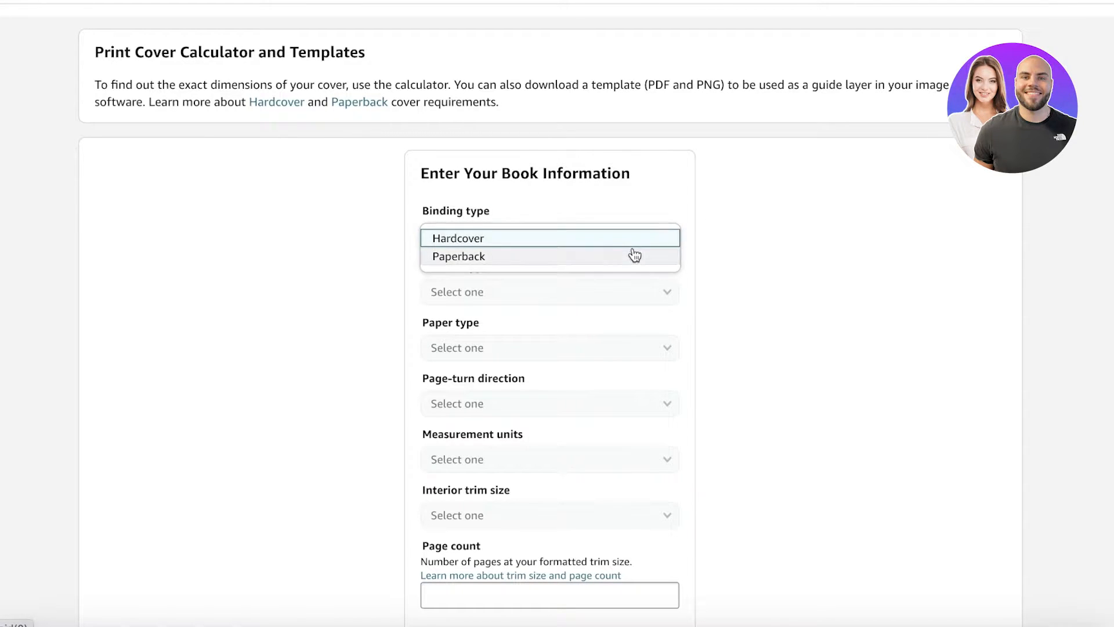
click(636, 255)
click(562, 298)
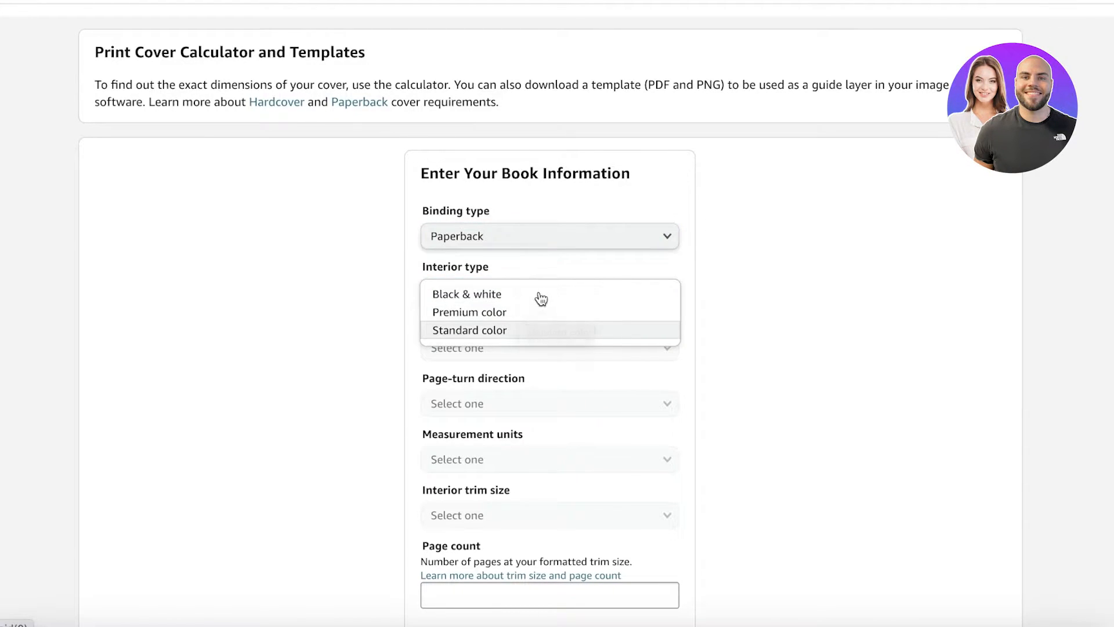
click(515, 294)
click(477, 348)
click(474, 369)
click(498, 402)
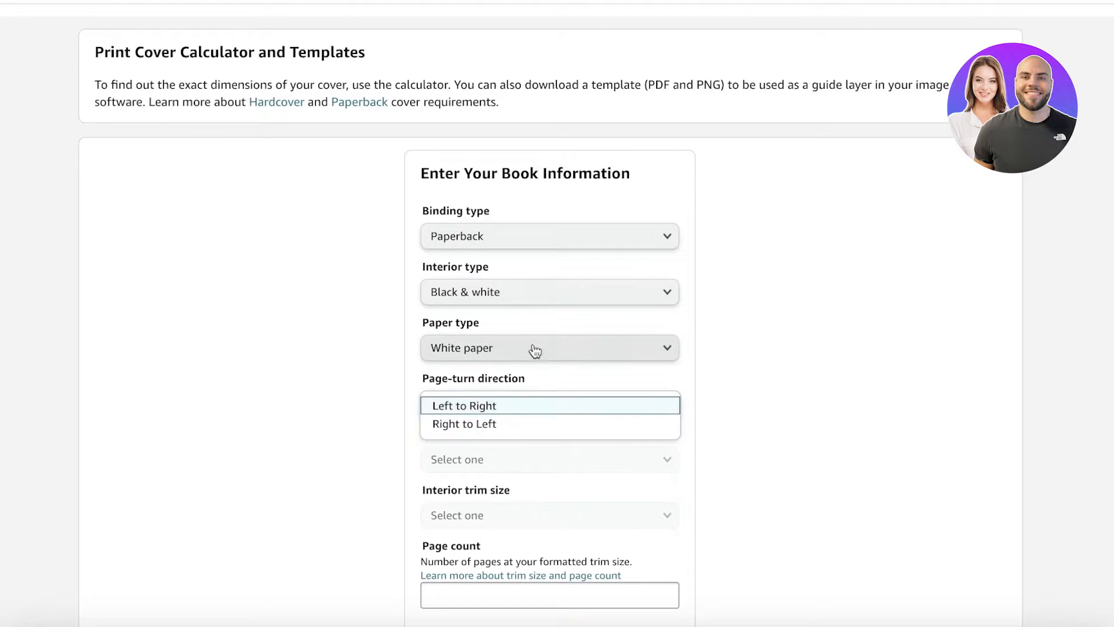
click(497, 405)
Step: Set the measurement units to inches and the interior trim size to 8.5 x 11 in
click(494, 453)
click(467, 458)
scroll(453, 503, down, 1)
click(452, 490)
scroll(490, 145, down, 3)
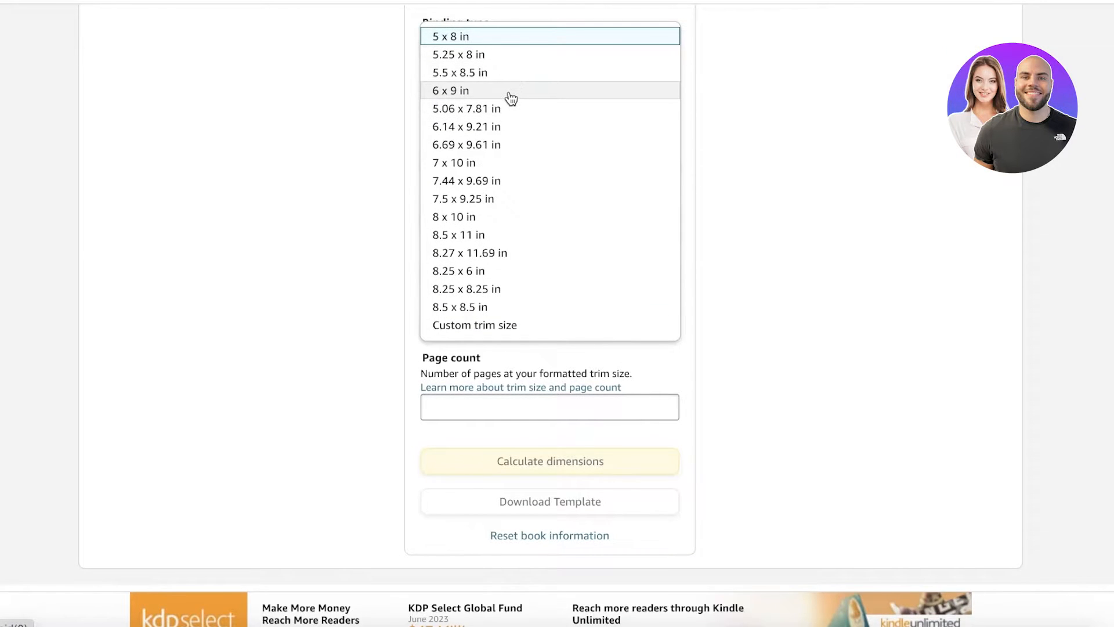
click(487, 237)
Step: Enter a page count of 100 and calculate the cover dimensions
click(521, 399)
text(100)
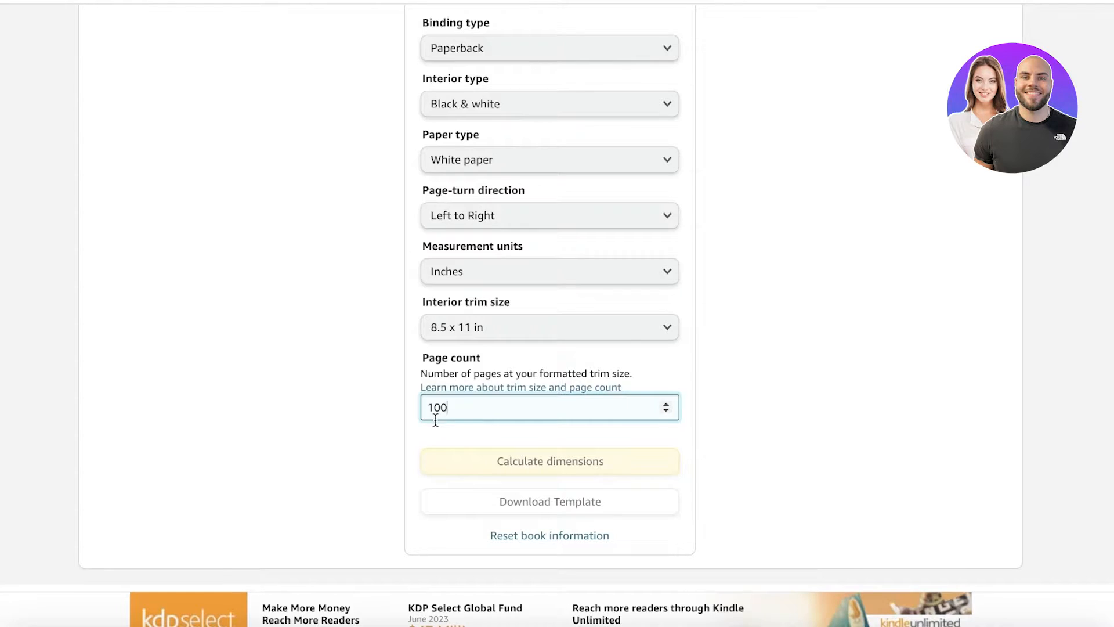
click(372, 416)
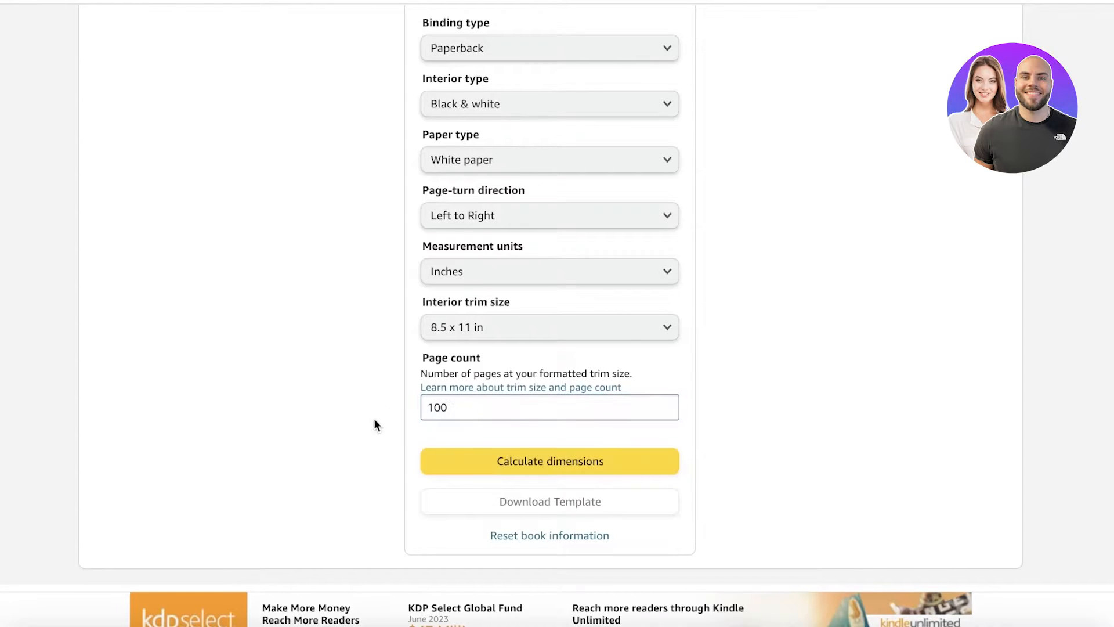
click(467, 462)
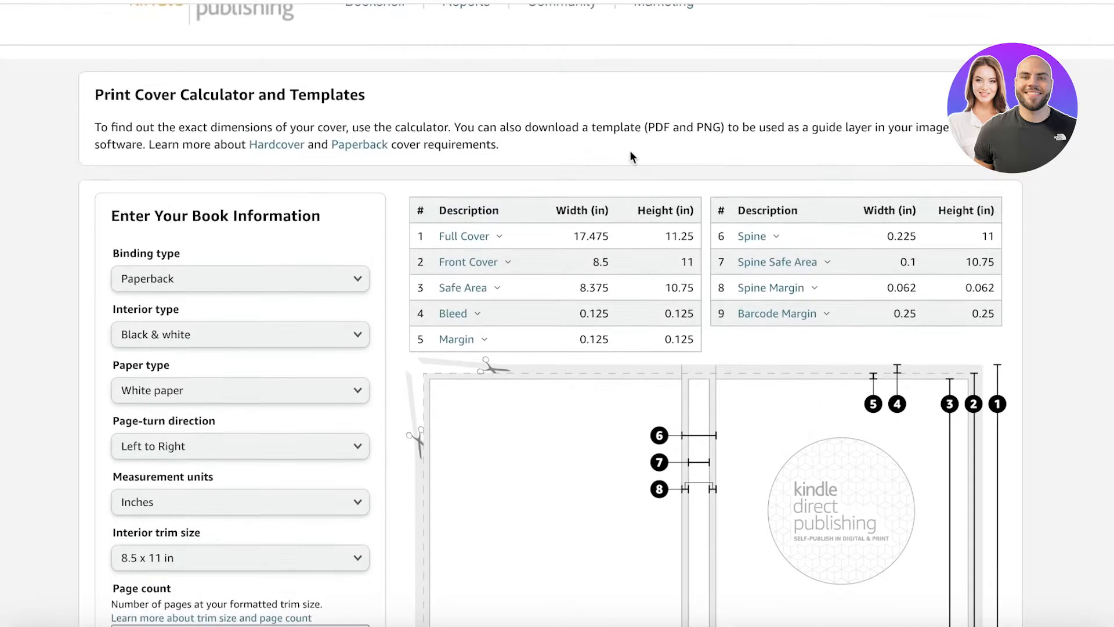
Step: Examine the calculated cover dimension tables and the cover layout diagram, including the full cover, bleed, margin and spine
scroll(631, 157, down, 1)
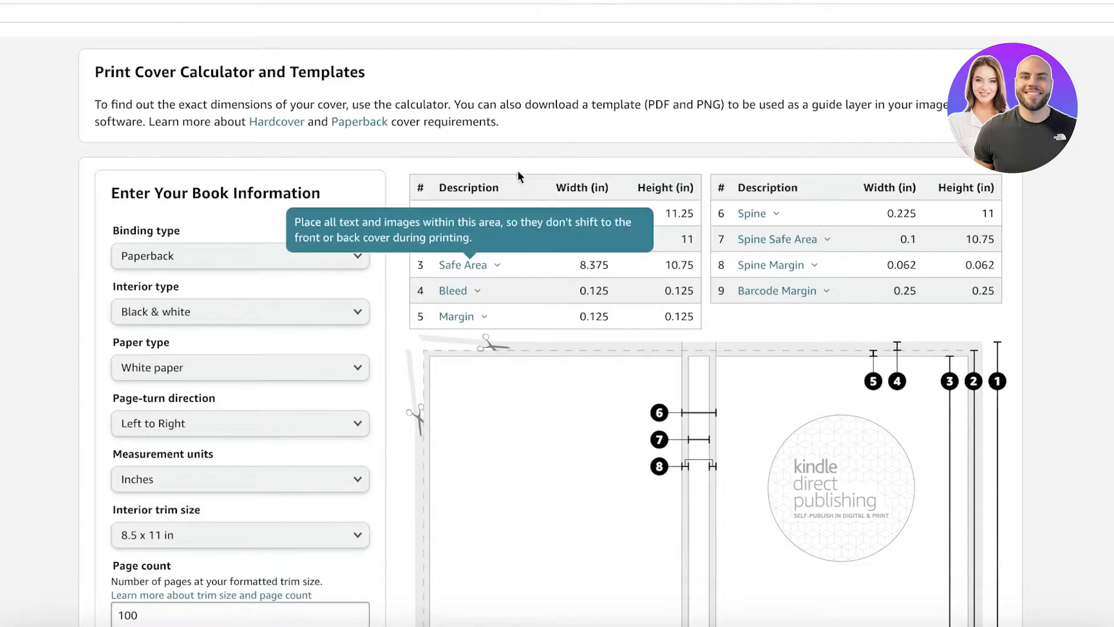
scroll(555, 123, down, 1)
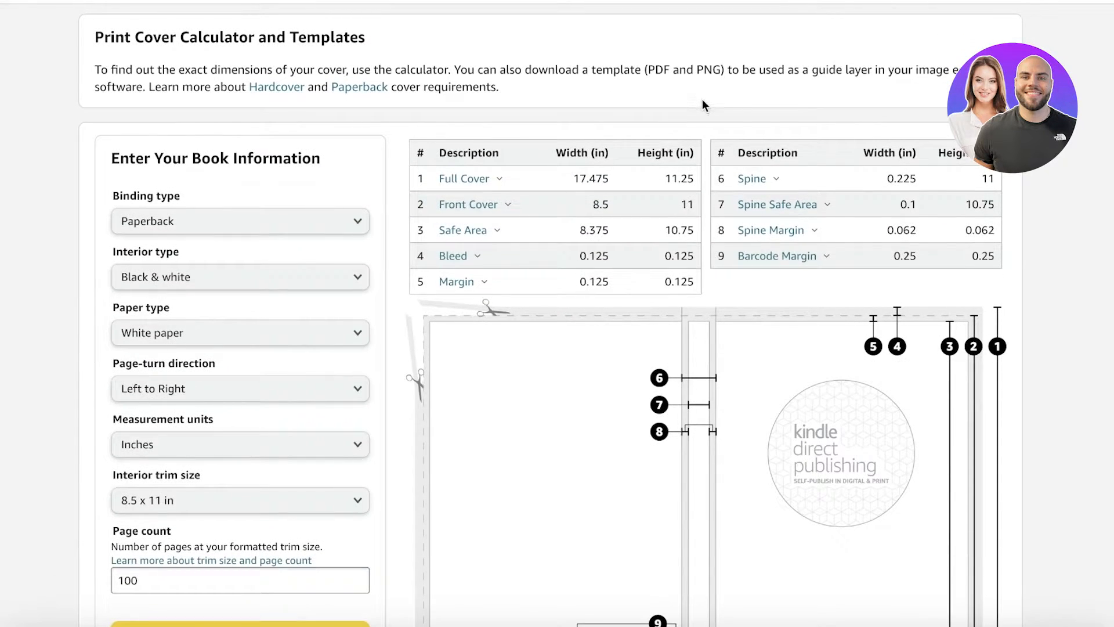
scroll(696, 102, down, 4)
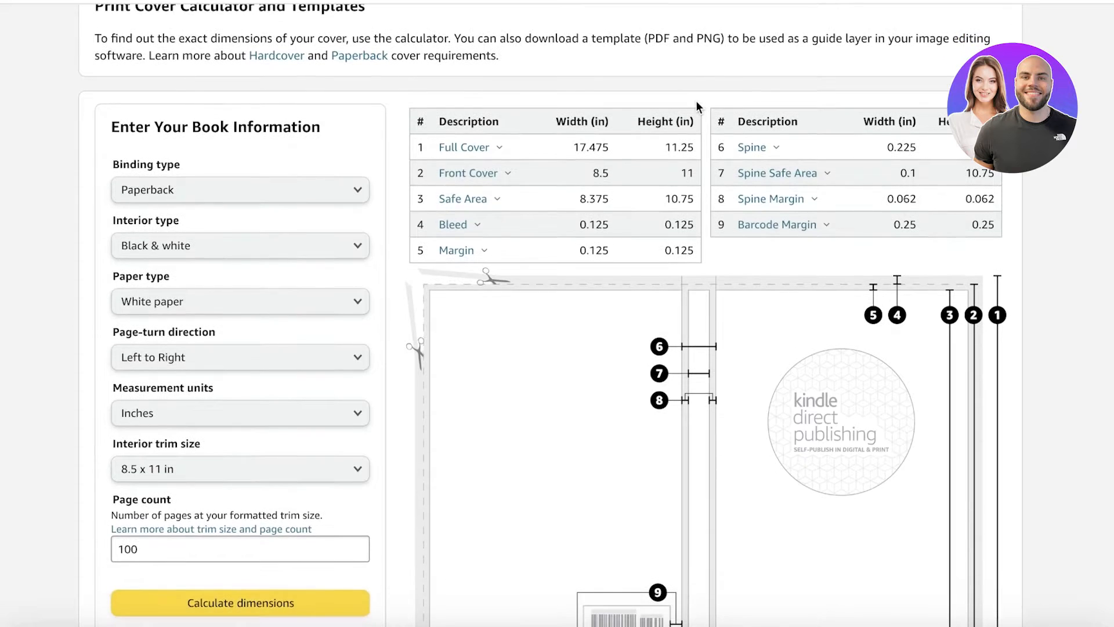
scroll(683, 116, down, 1)
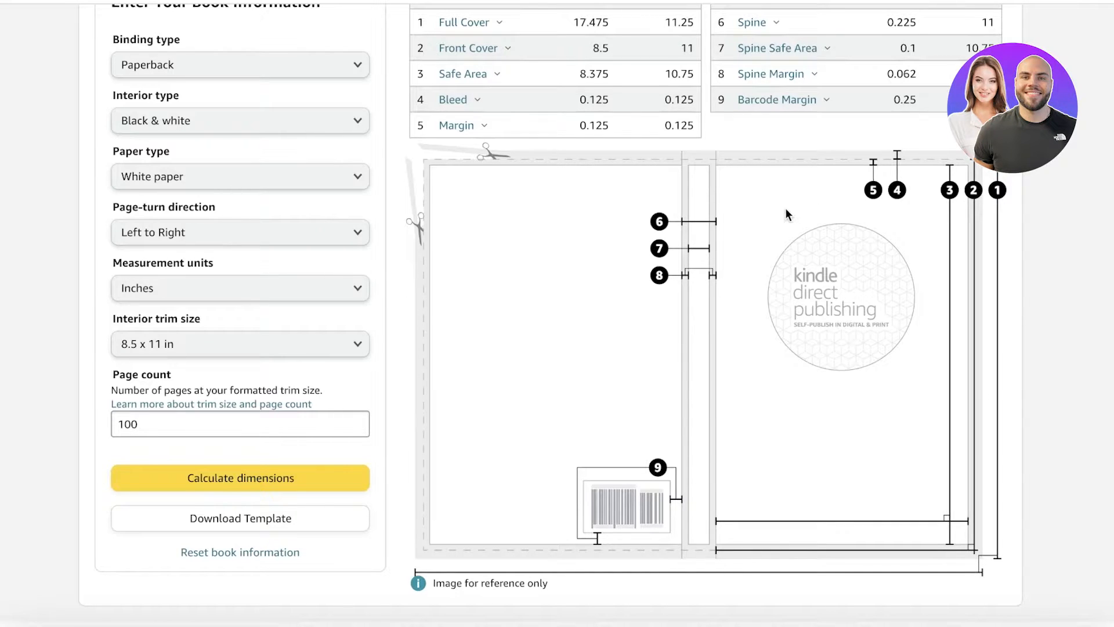
scroll(629, 538, down, 1)
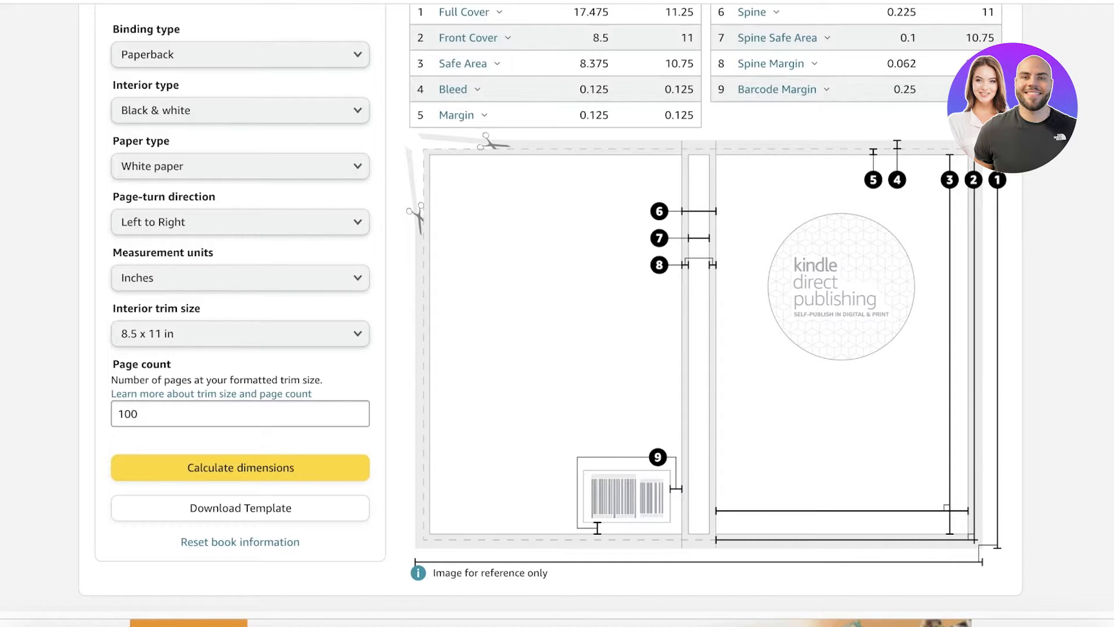
scroll(1065, 424, up, 3)
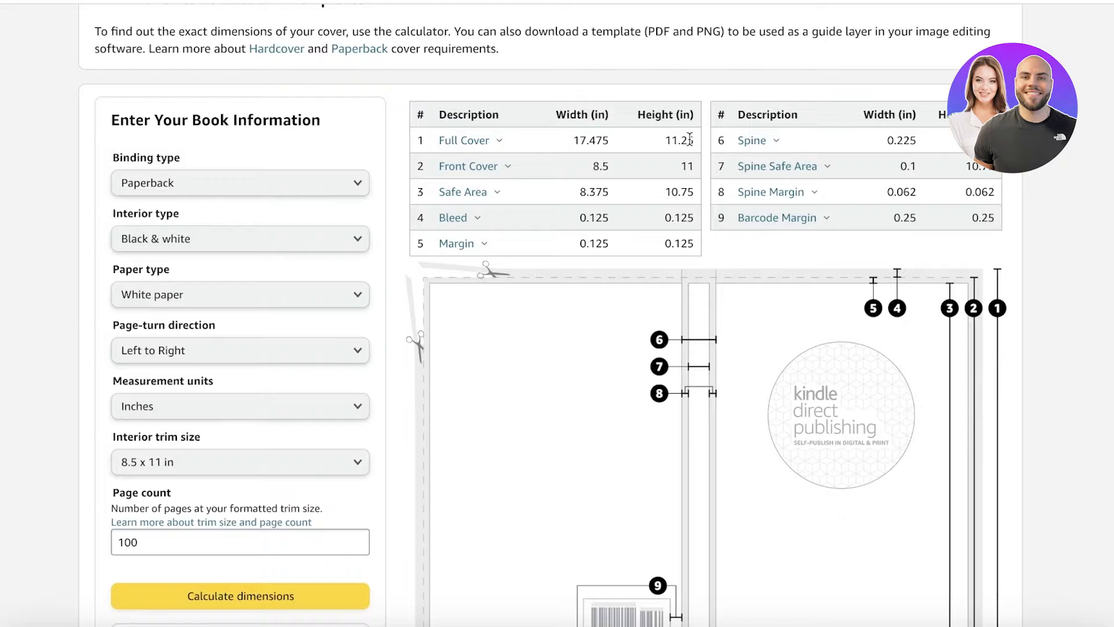
scroll(687, 138, up, 1)
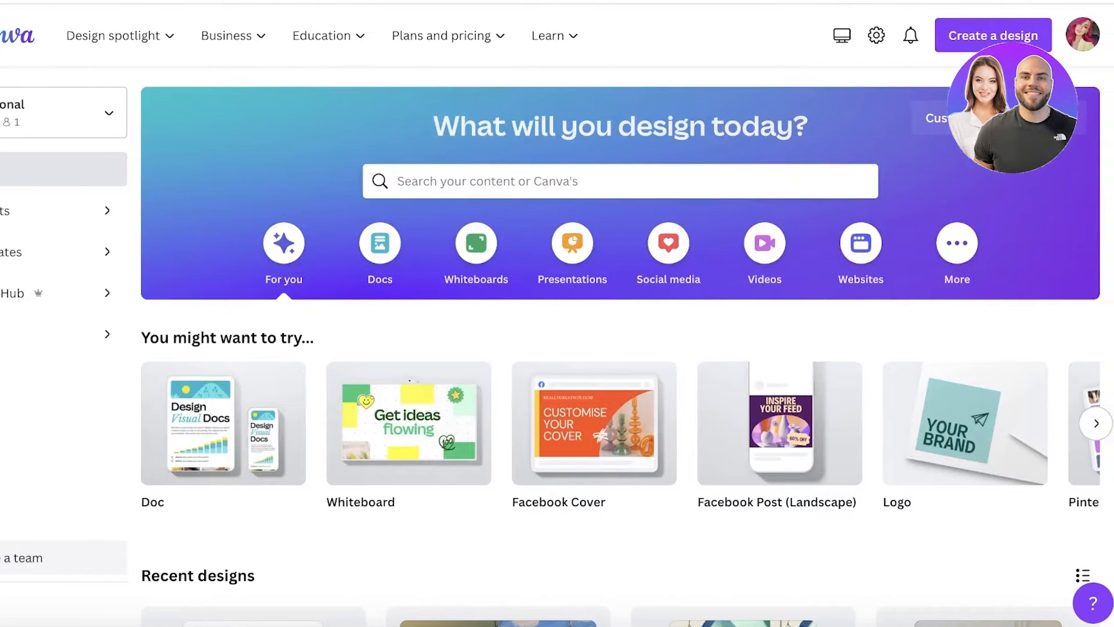
Step: Switch to Canva and start a custom-size design measured in inches
scroll(639, 113, down, 1)
scroll(639, 116, up, 1)
click(933, 118)
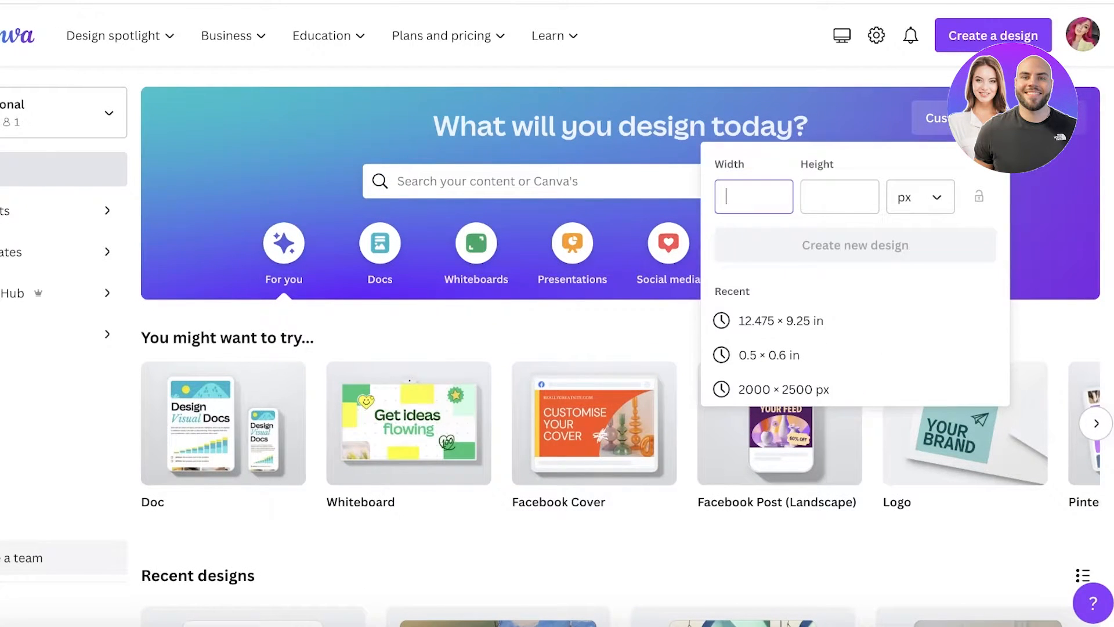
click(898, 193)
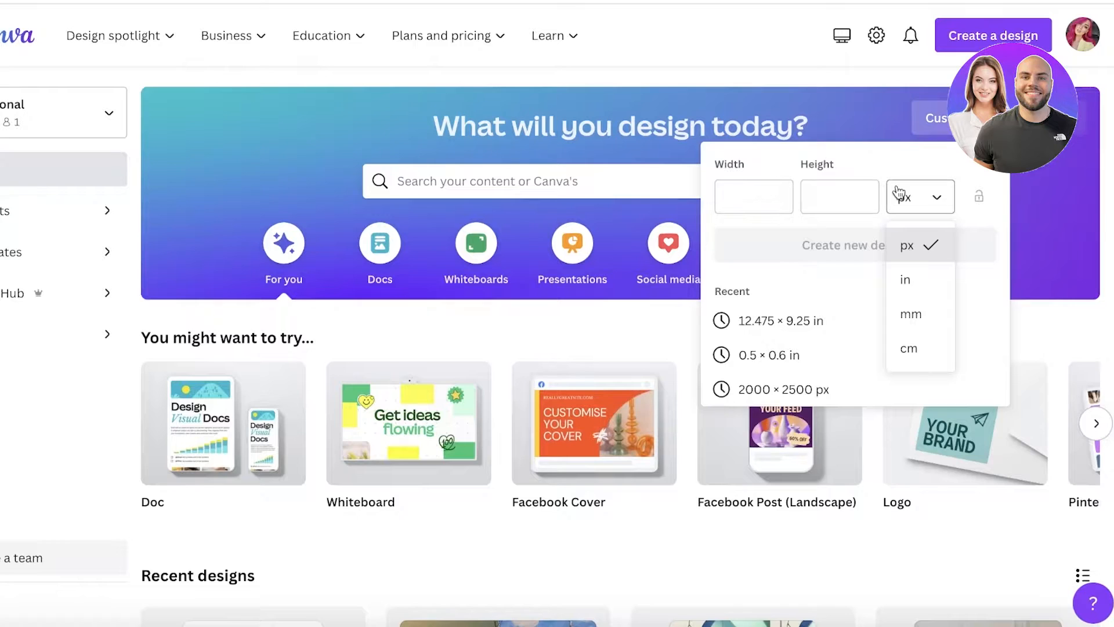
click(913, 278)
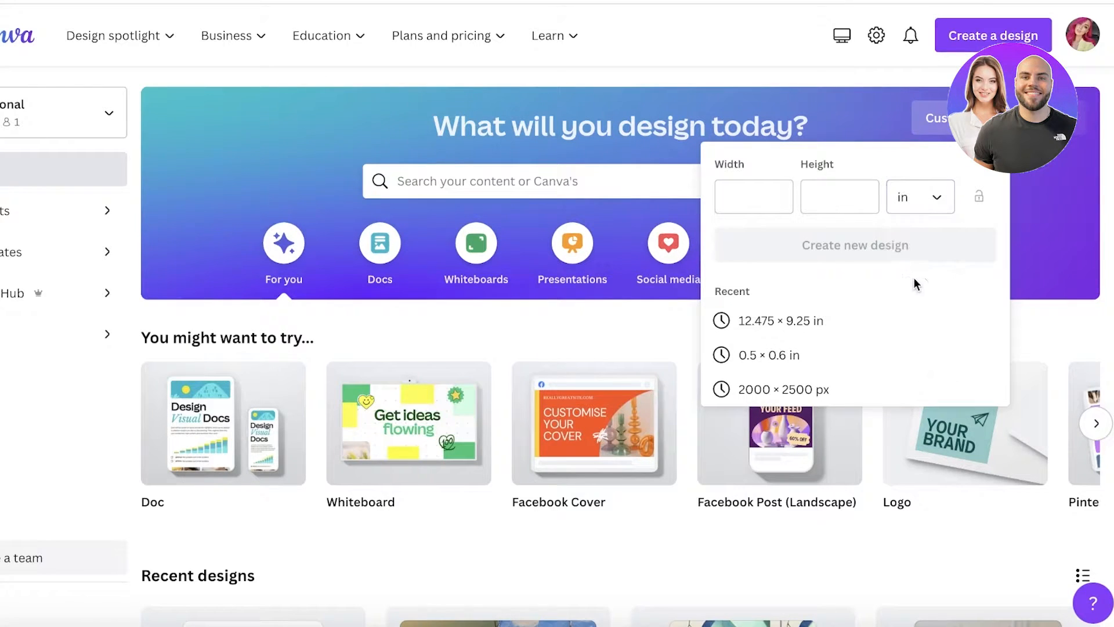
click(919, 201)
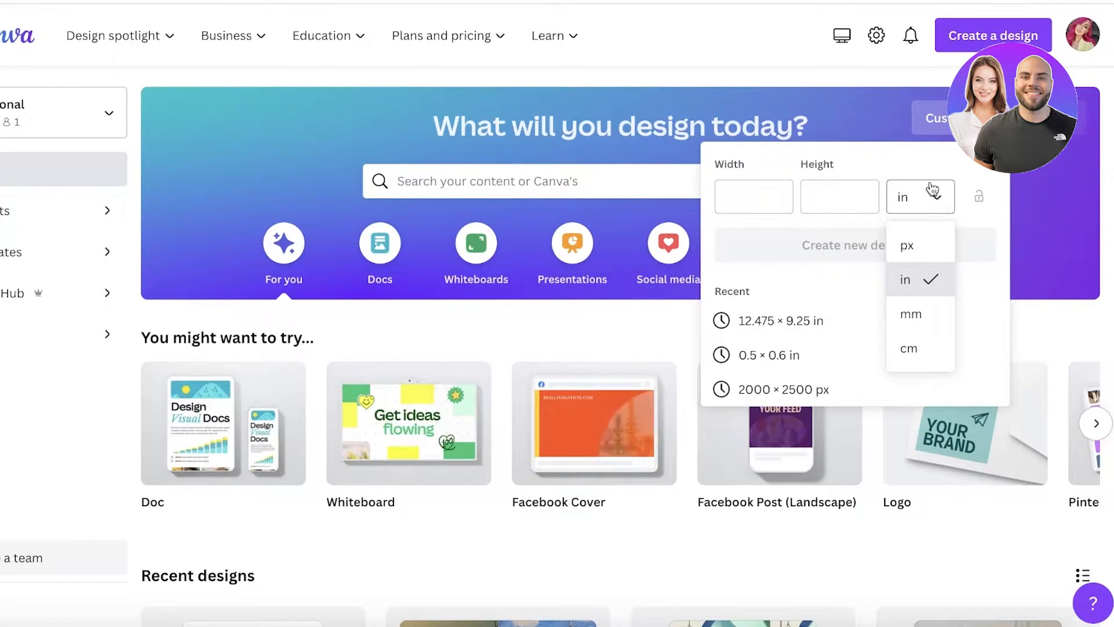
Step: Set the custom design's width to 8.75 in and height to 11.25 in
click(772, 208)
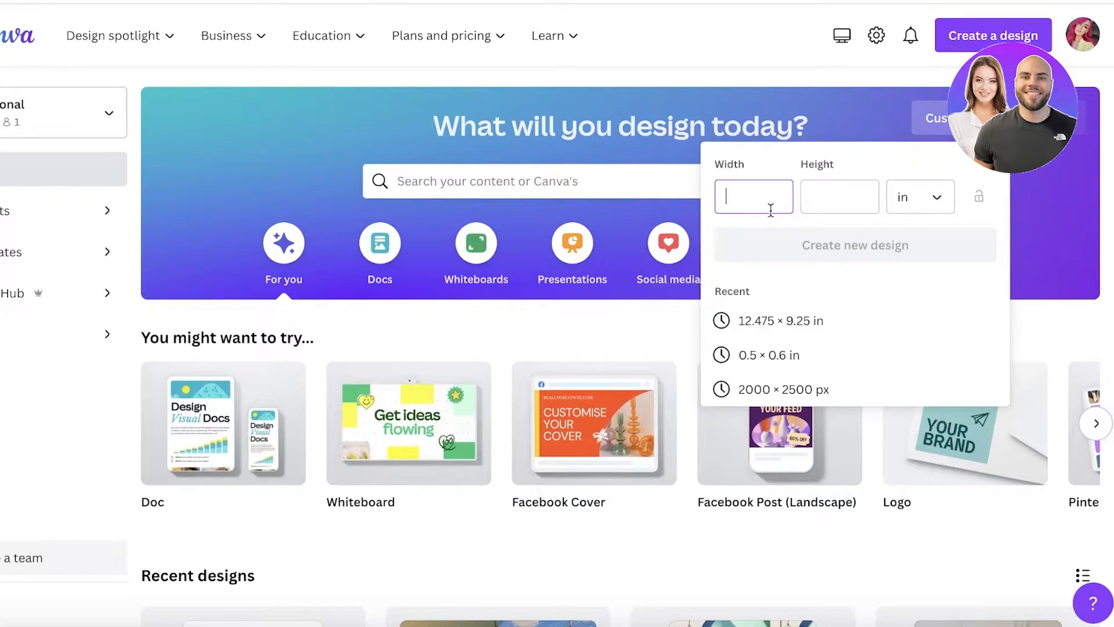
text(8.75)
click(807, 202)
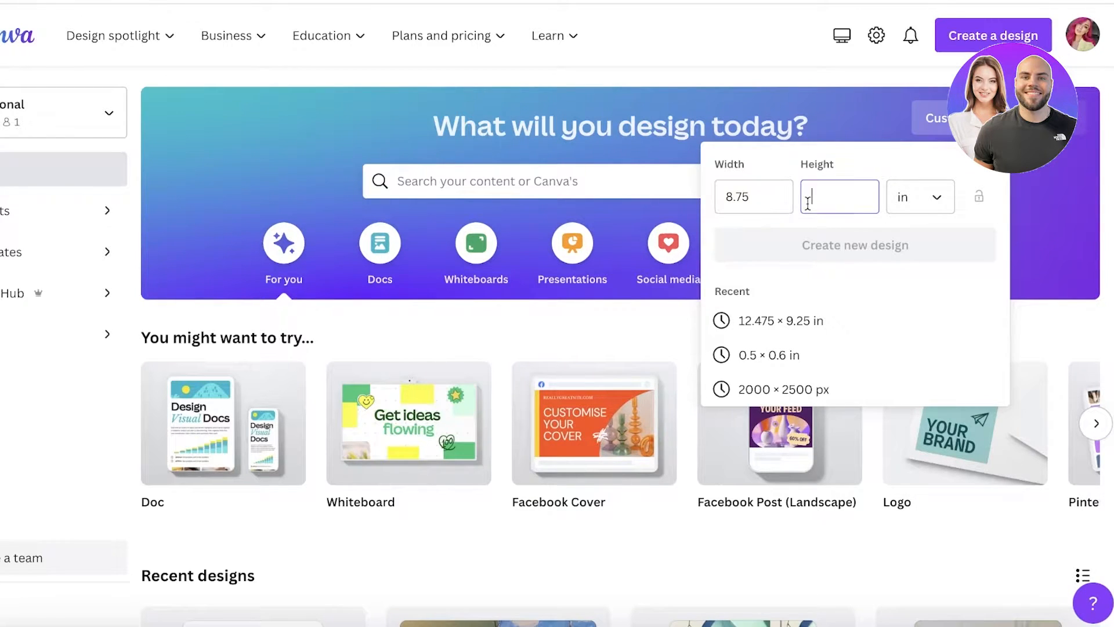
text(11.25)
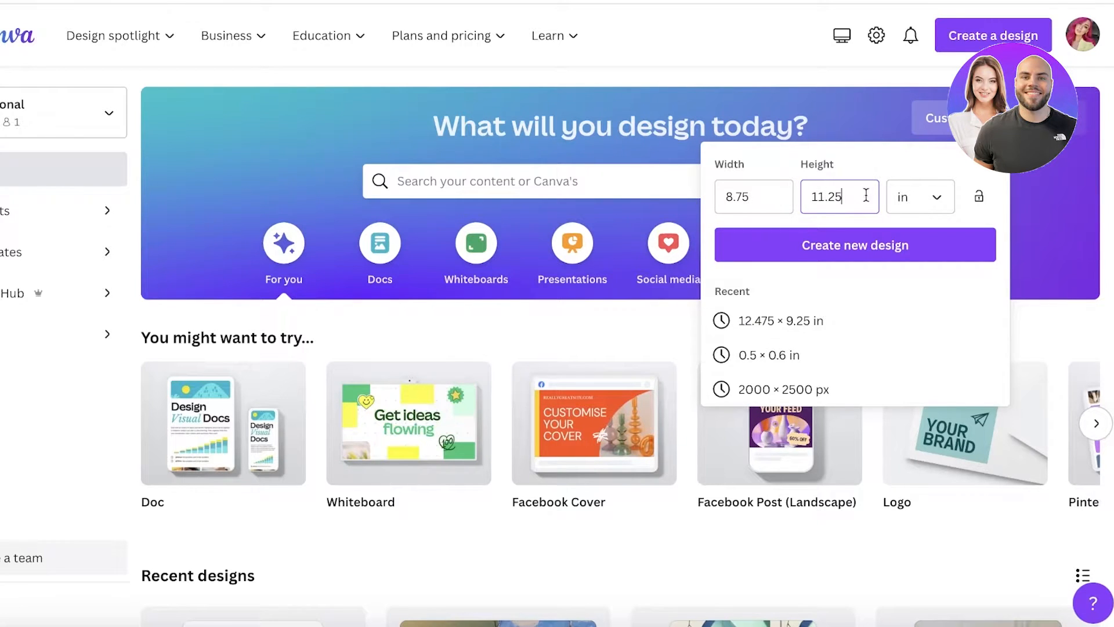
Step: Set the custom size to 8.5 × 11 in and create a blank design from the suggested Planner format
drag(859, 200, 828, 200)
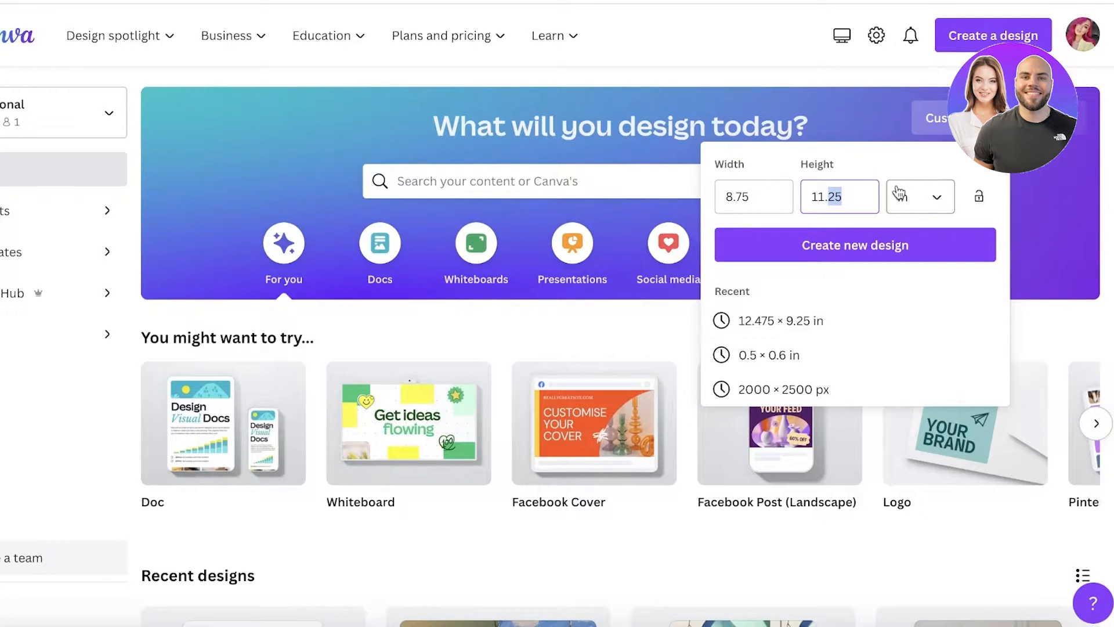
key(BackSpace)
key(BackSpace)
click(767, 201)
text(5)
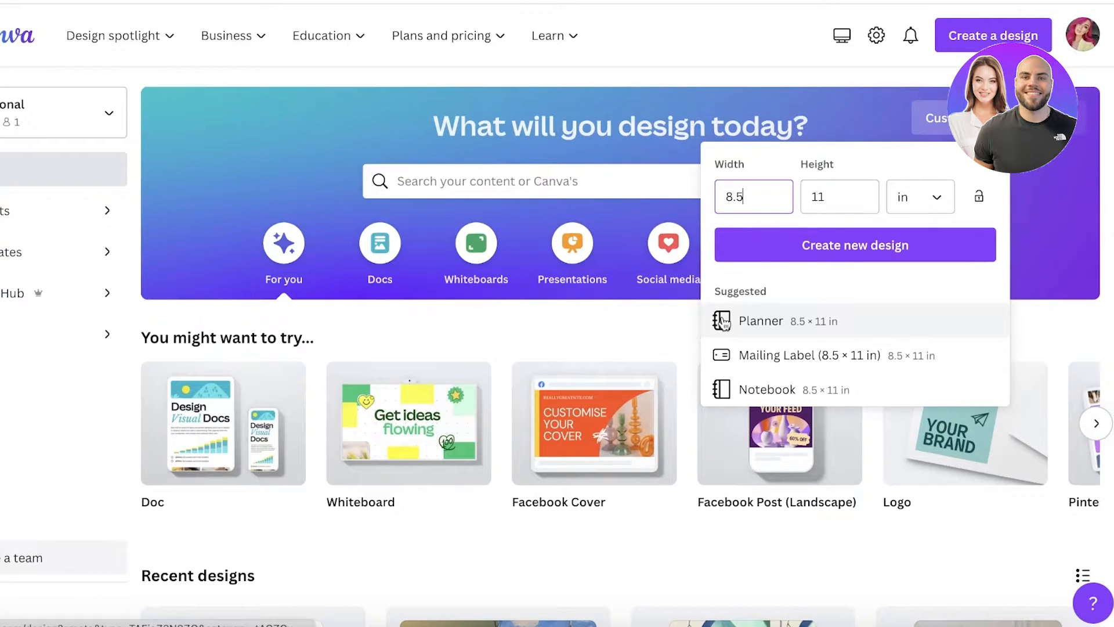
click(744, 335)
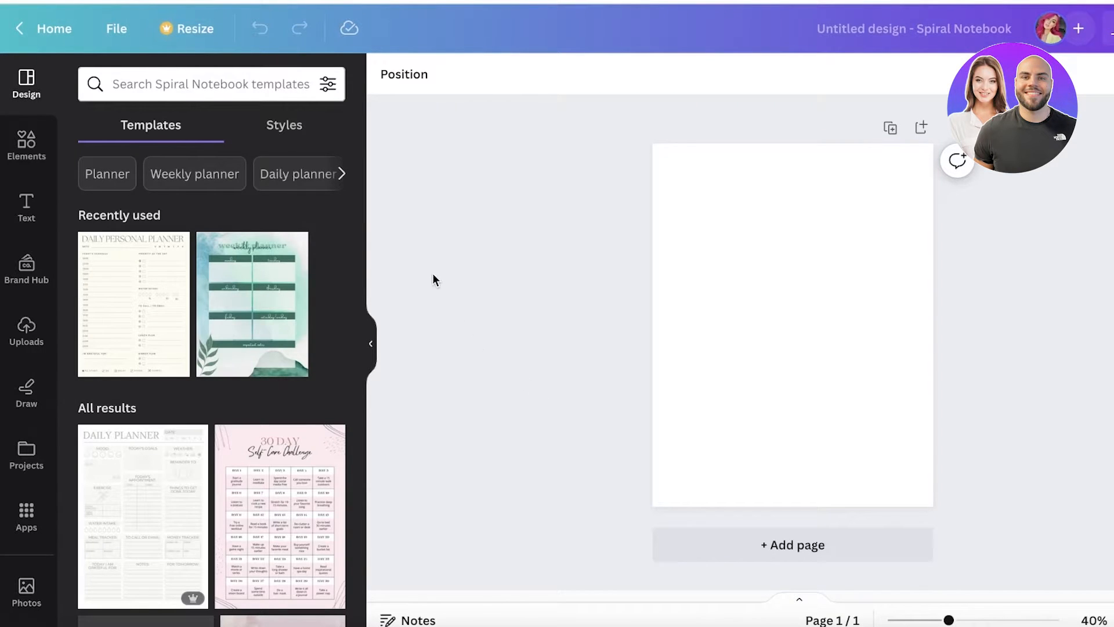
Step: Search the elements library for "background" and show all graphics results
click(27, 145)
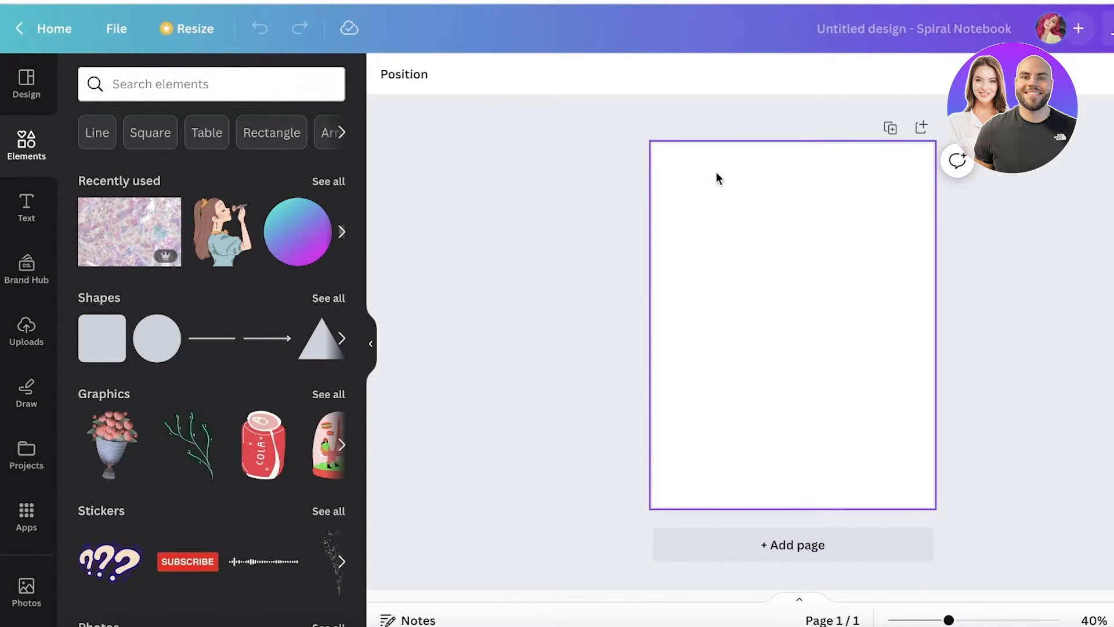
click(725, 196)
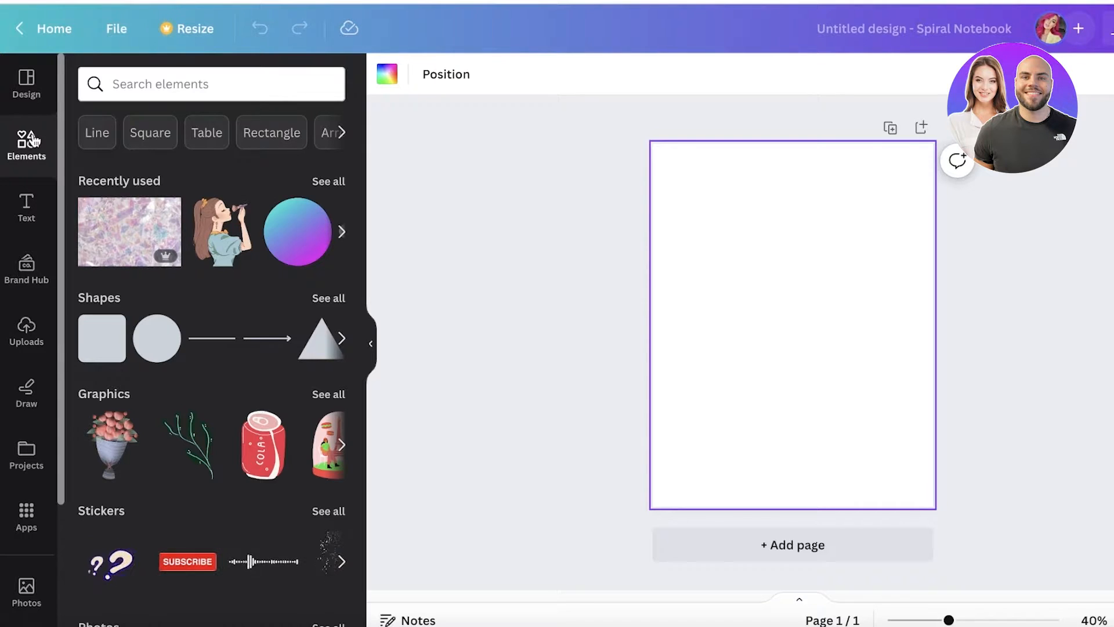
click(458, 201)
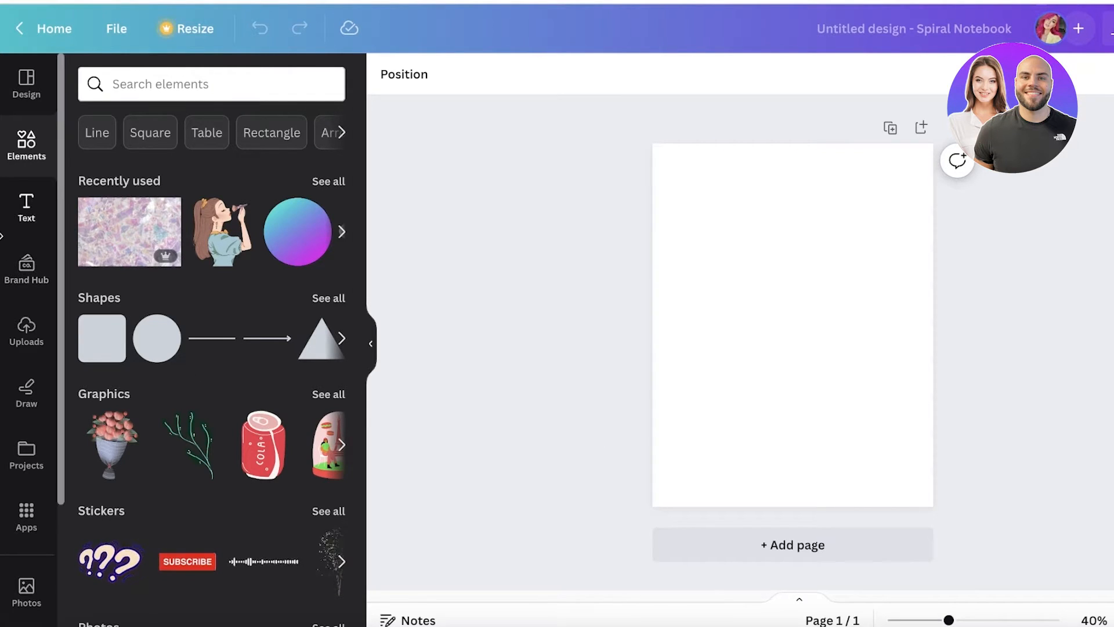
click(130, 86)
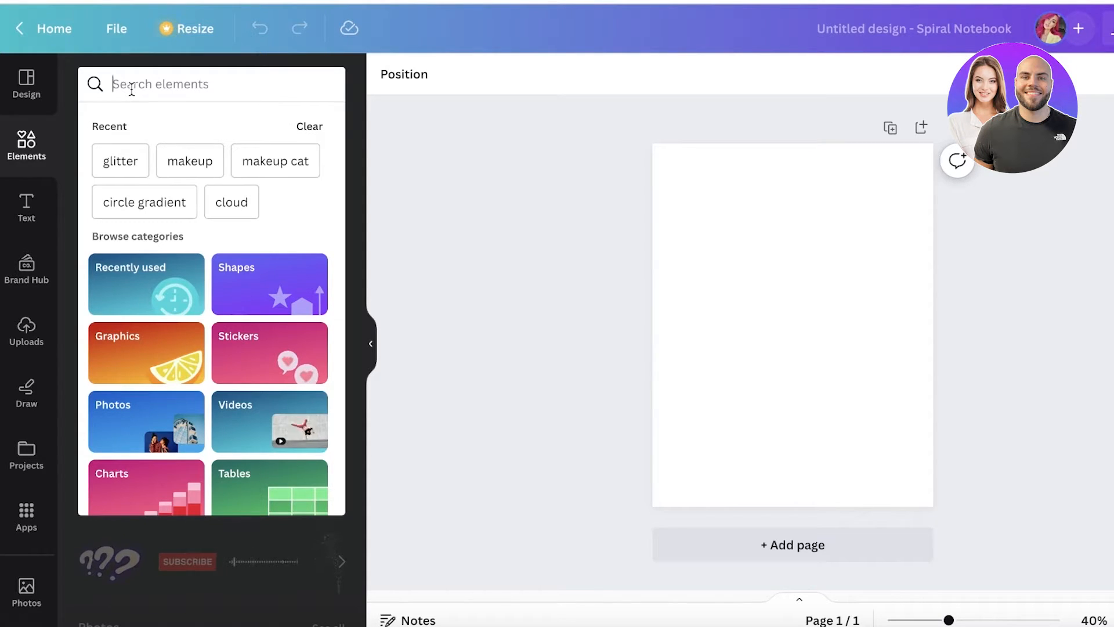
text(background)
key(Return)
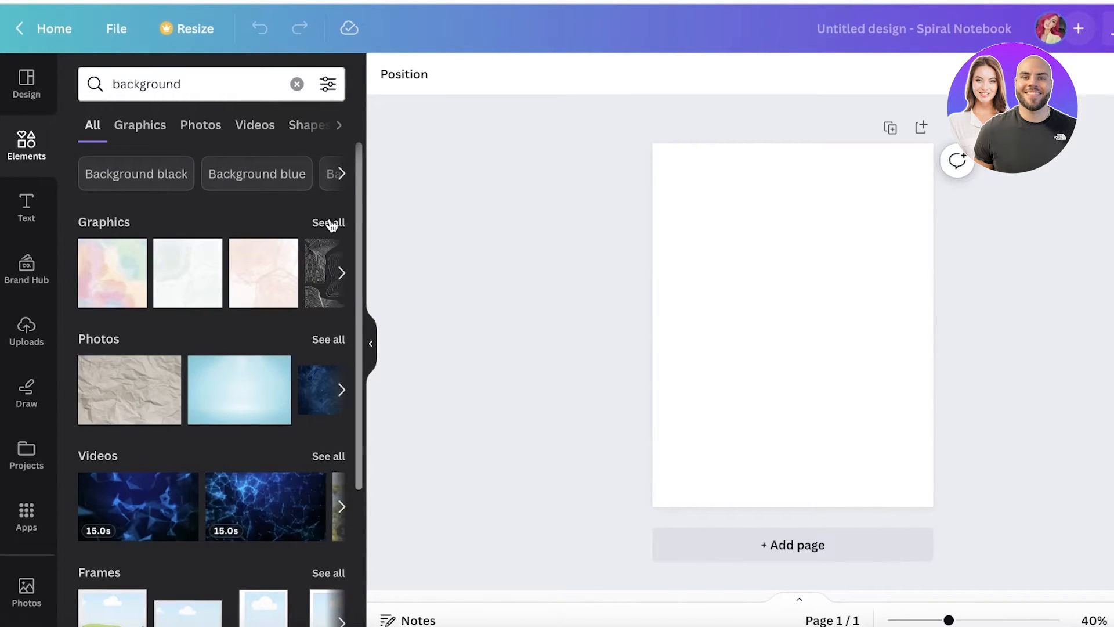
click(330, 224)
Step: Add the pink checkered graphic from the background results and enlarge it to span the page's width
scroll(241, 350, down, 2)
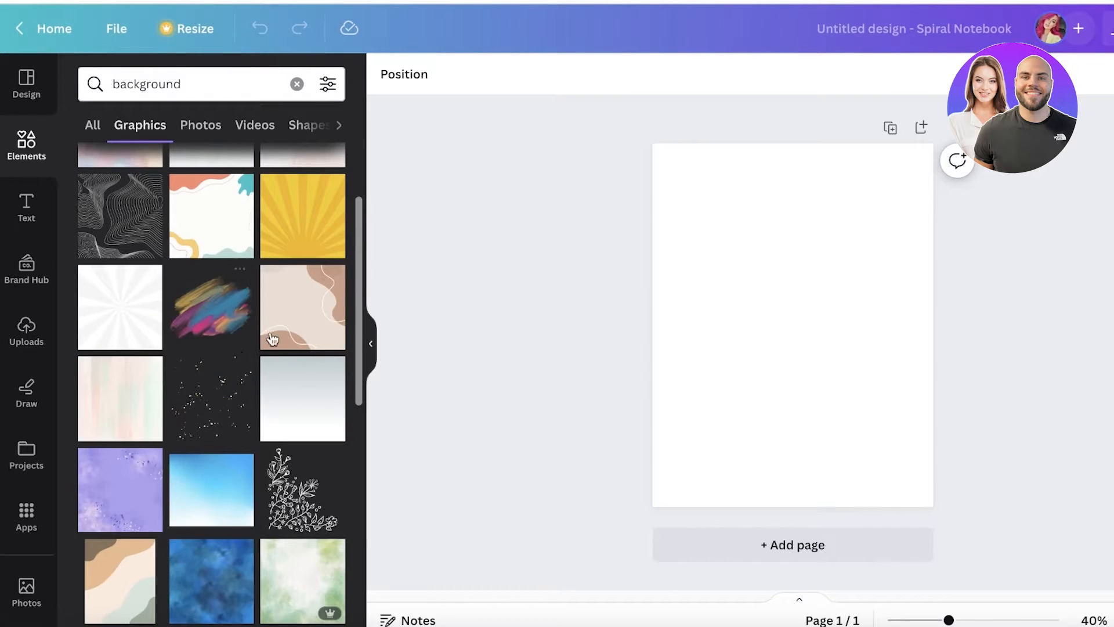
scroll(286, 346, down, 3)
scroll(286, 346, down, 5)
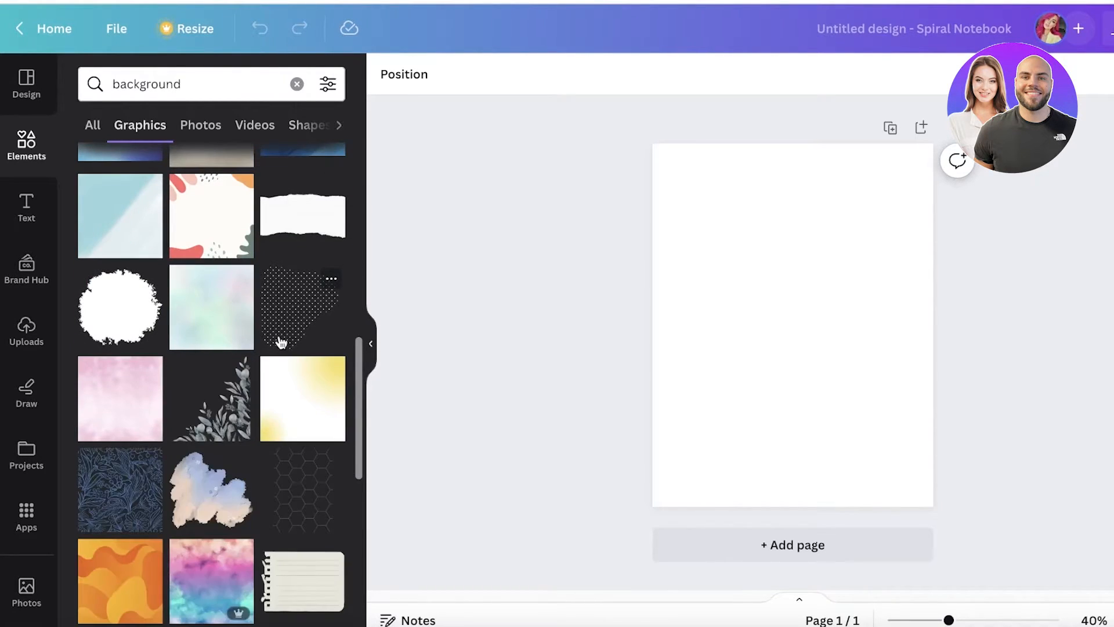
scroll(161, 415, down, 3)
scroll(218, 400, down, 3)
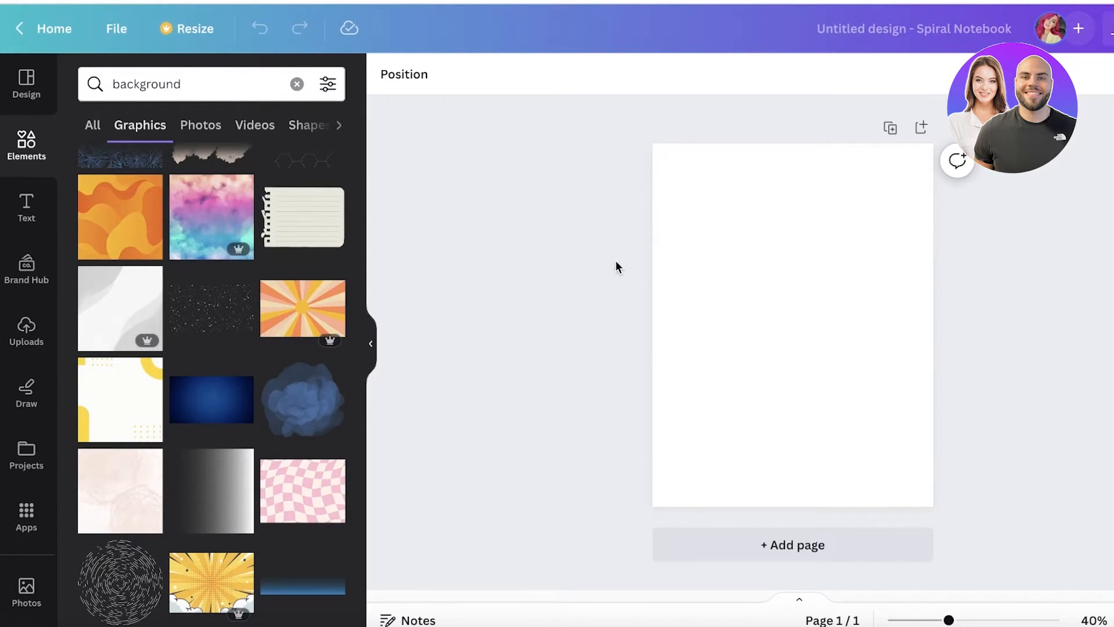
click(306, 504)
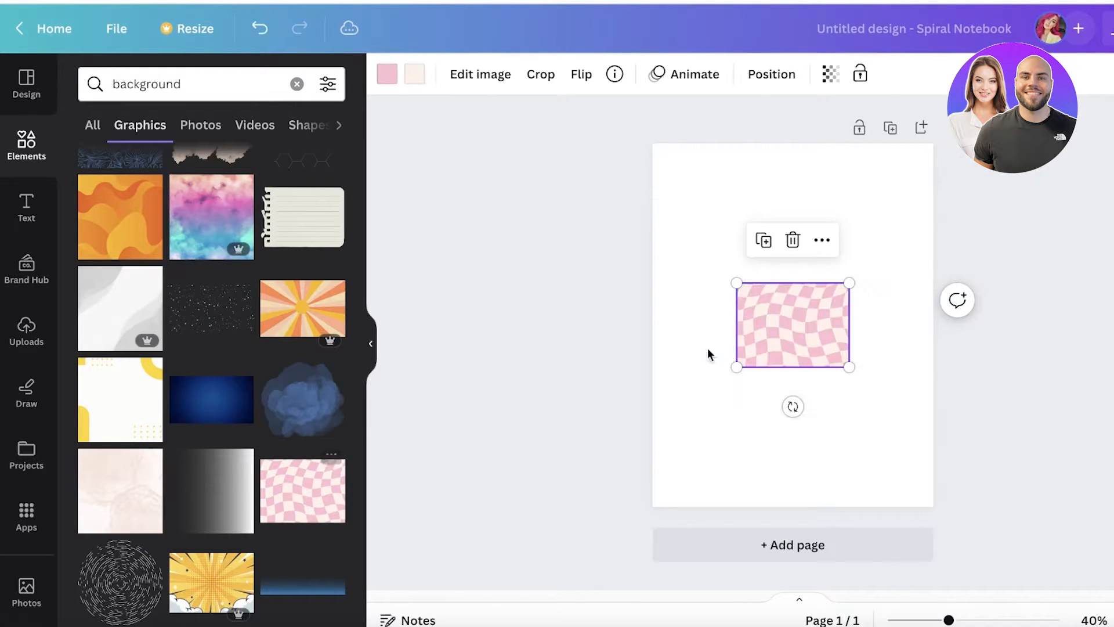
drag(786, 312, 703, 173)
drag(765, 228, 911, 427)
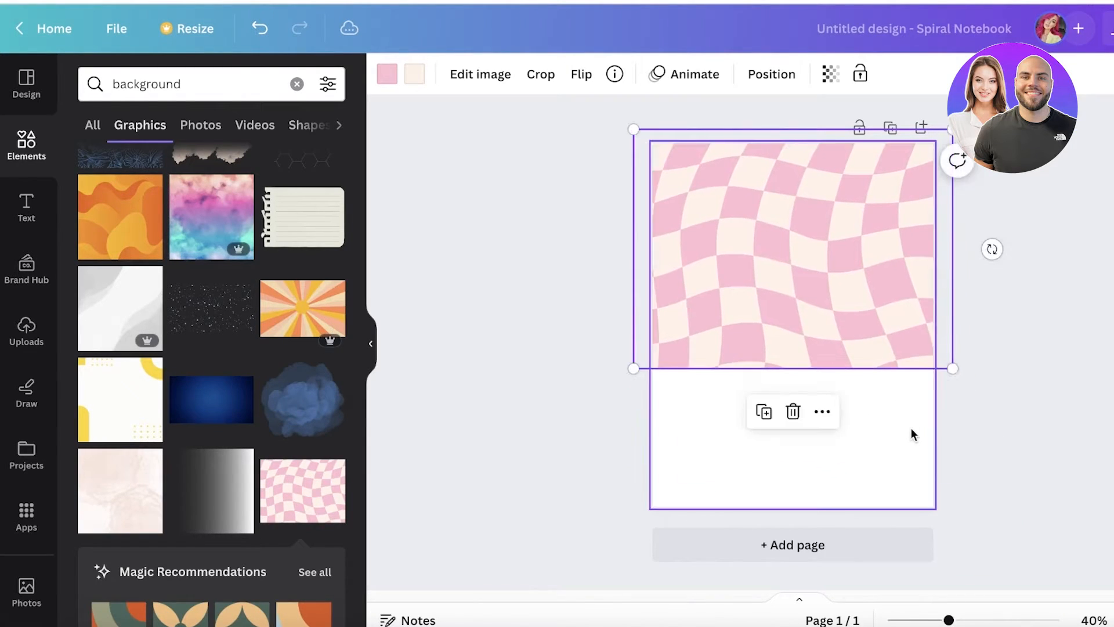
Step: Try repositioning the pink checkered graphic on the page and delete it
drag(754, 586, 867, 513)
drag(872, 405, 796, 417)
key(Delete)
drag(778, 299, 780, 339)
scroll(293, 378, down, 3)
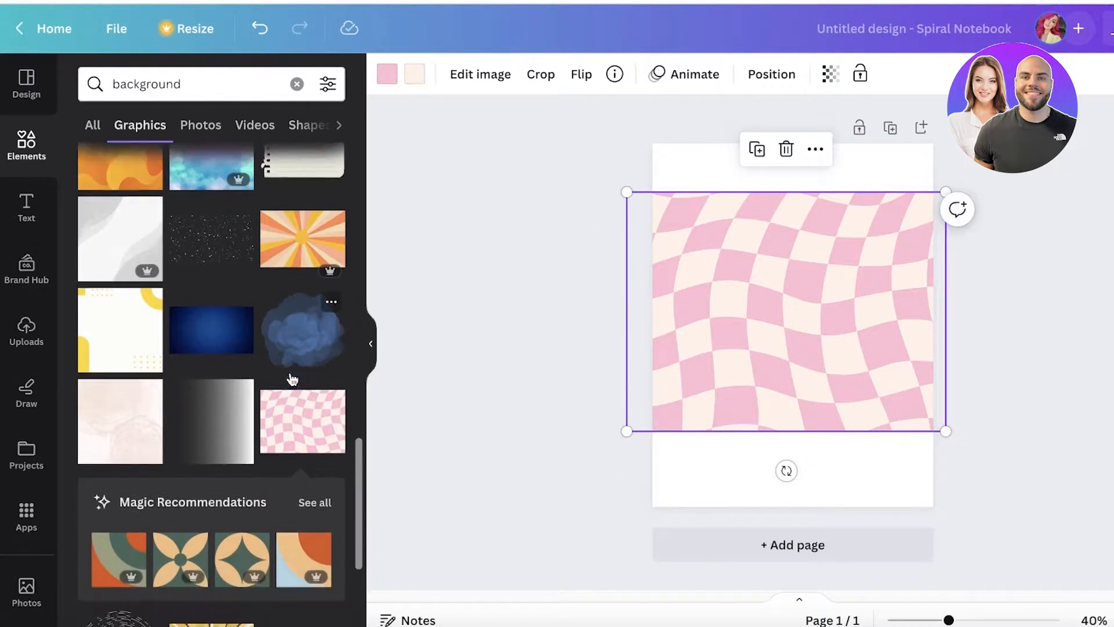
scroll(280, 371, down, 8)
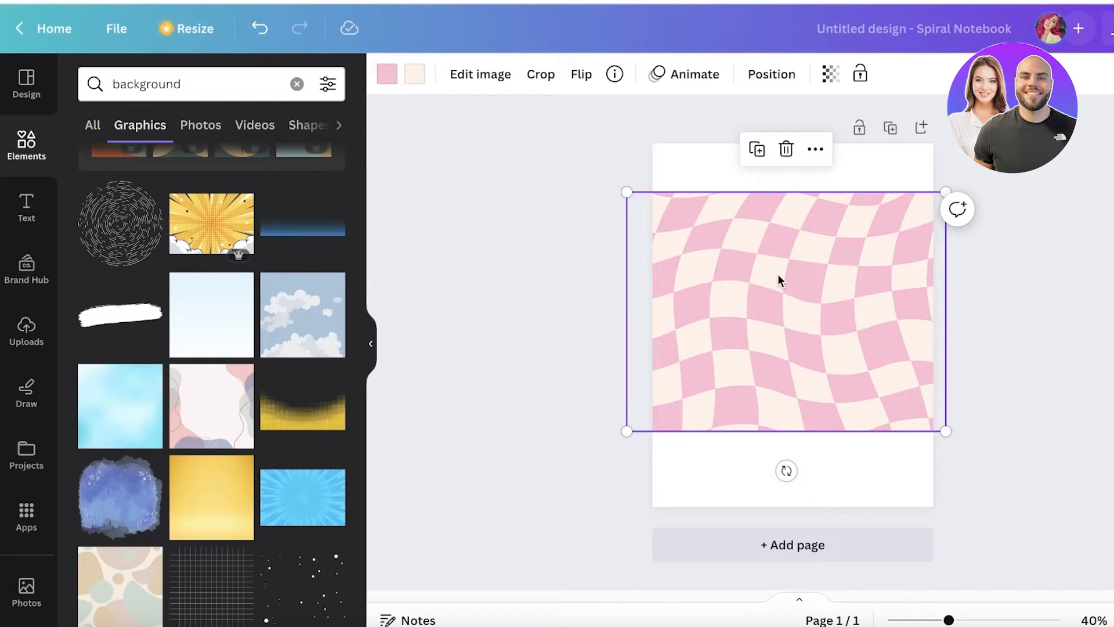
key(Delete)
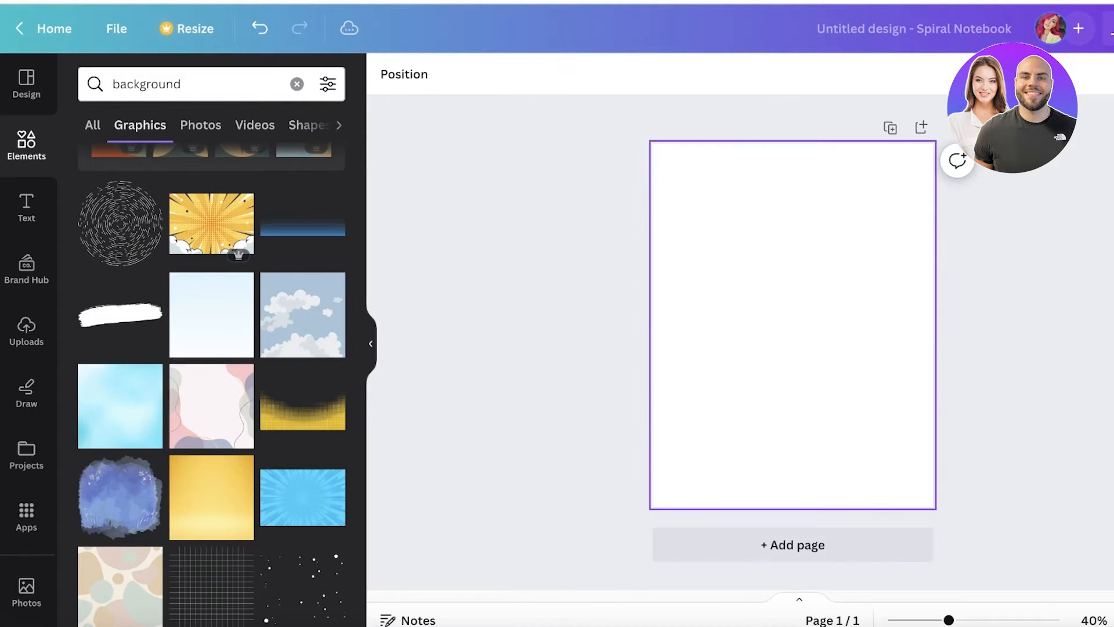
Step: Add the blue watercolor graphic with flower doodles, enlarge it to about the page's width, and move it toward the page's lower edge
click(88, 507)
drag(820, 290, 772, 191)
drag(863, 345, 986, 482)
drag(858, 337, 946, 427)
drag(789, 273, 815, 495)
Step: Set the page background to the light blue photo color and move the watercolor graphic back to the page's middle
click(815, 203)
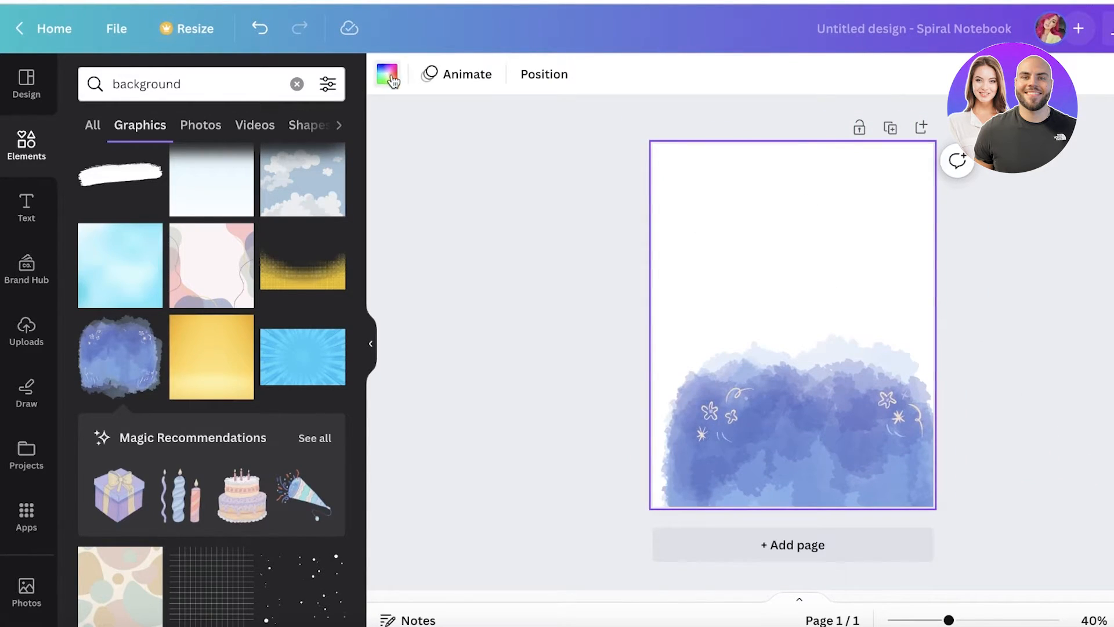
click(387, 74)
click(293, 406)
drag(784, 450, 780, 272)
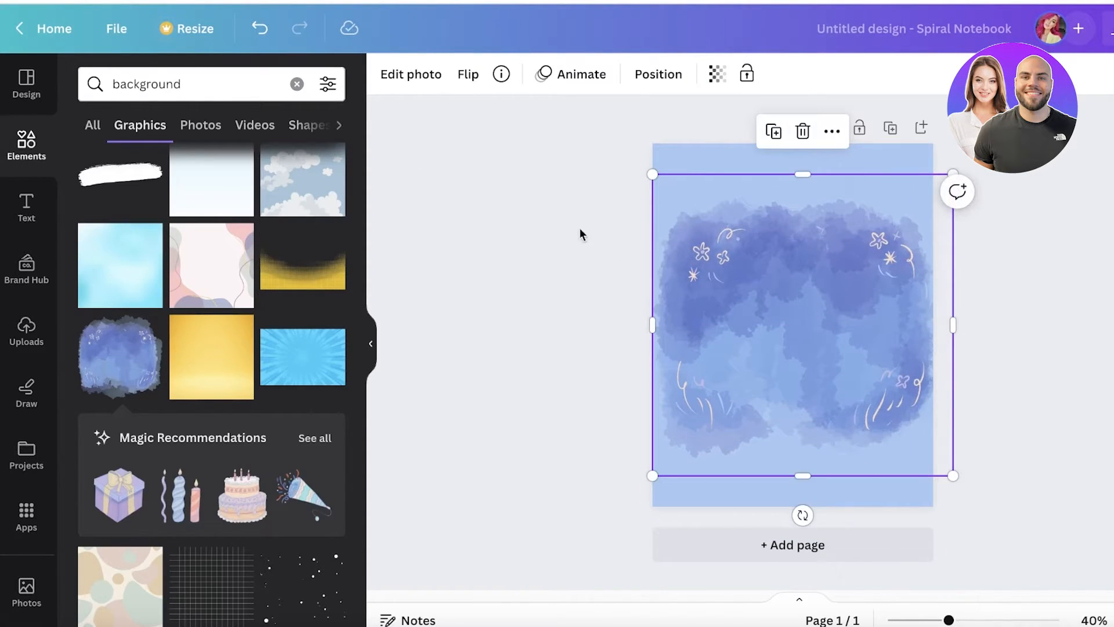
Step: Set the page background color to black
click(734, 164)
click(386, 78)
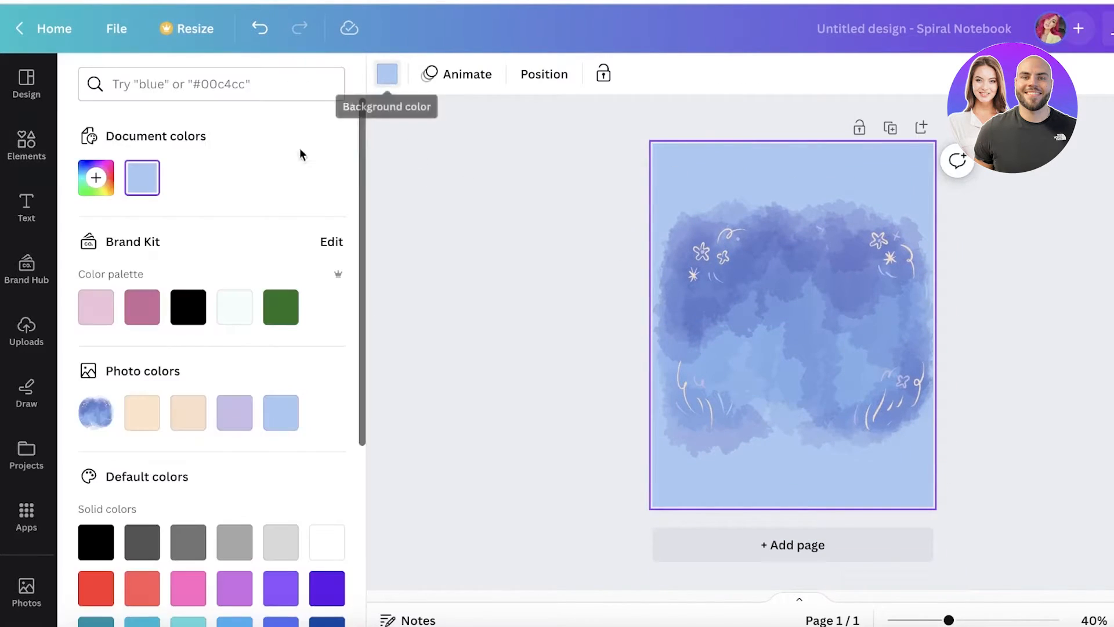
click(186, 308)
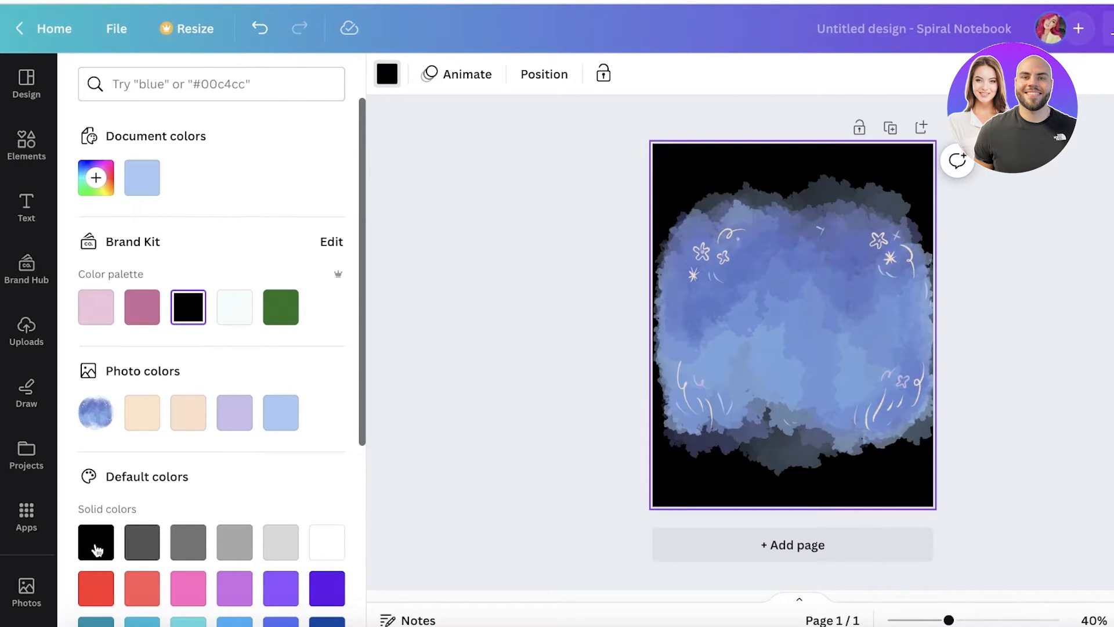
Step: Enlarge and reposition the blue watercolor graphic until it covers the whole page
click(716, 313)
drag(717, 310, 707, 267)
drag(942, 432, 988, 478)
drag(791, 328, 743, 302)
drag(943, 450, 1034, 545)
drag(766, 291, 741, 288)
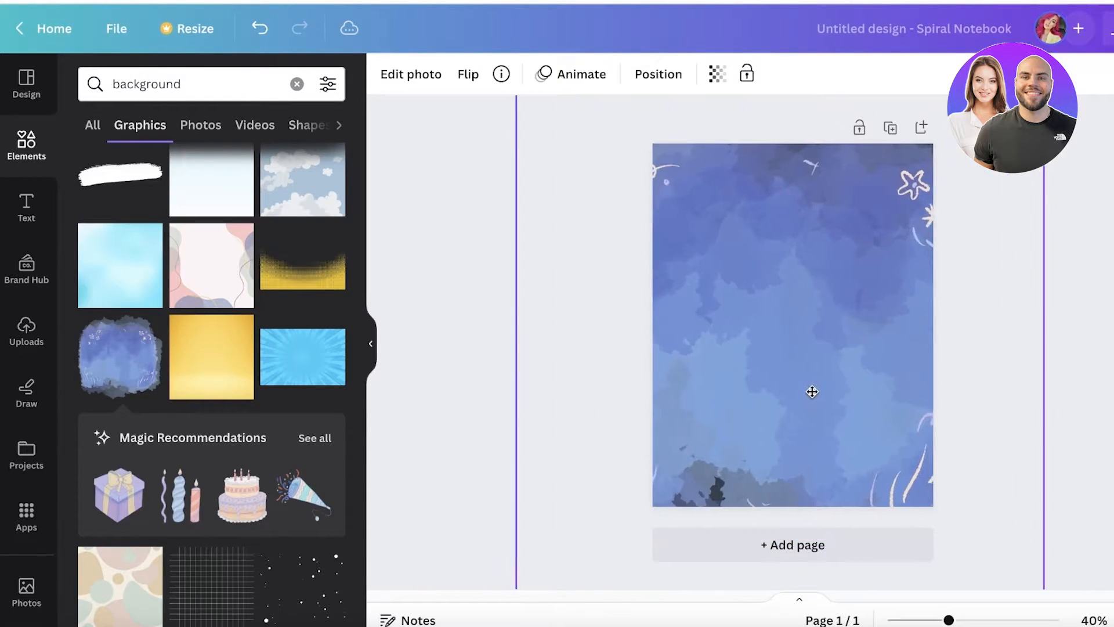
drag(810, 390, 818, 364)
Step: Place a second, smaller copy of the watercolor graphic over the enlarged one, centered across the page
drag(853, 438, 841, 348)
drag(1045, 477, 776, 295)
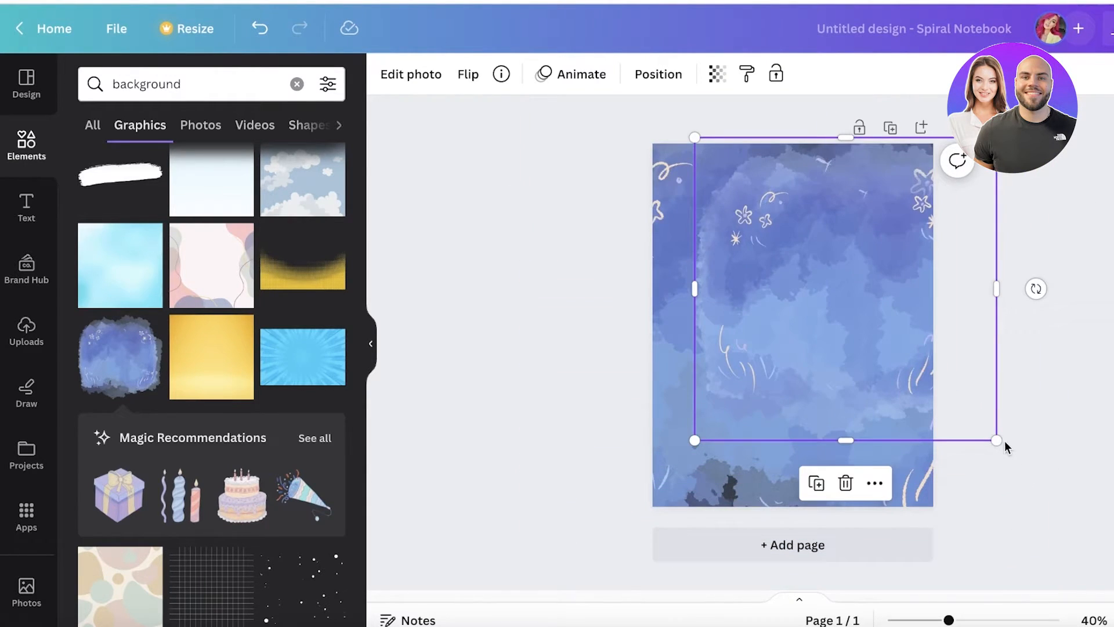
drag(1005, 443, 941, 365)
drag(825, 303, 821, 350)
Step: Shift the enlarged watercolor layer slightly and lower its opacity so the black page background darkens it behind the smaller copy
click(748, 174)
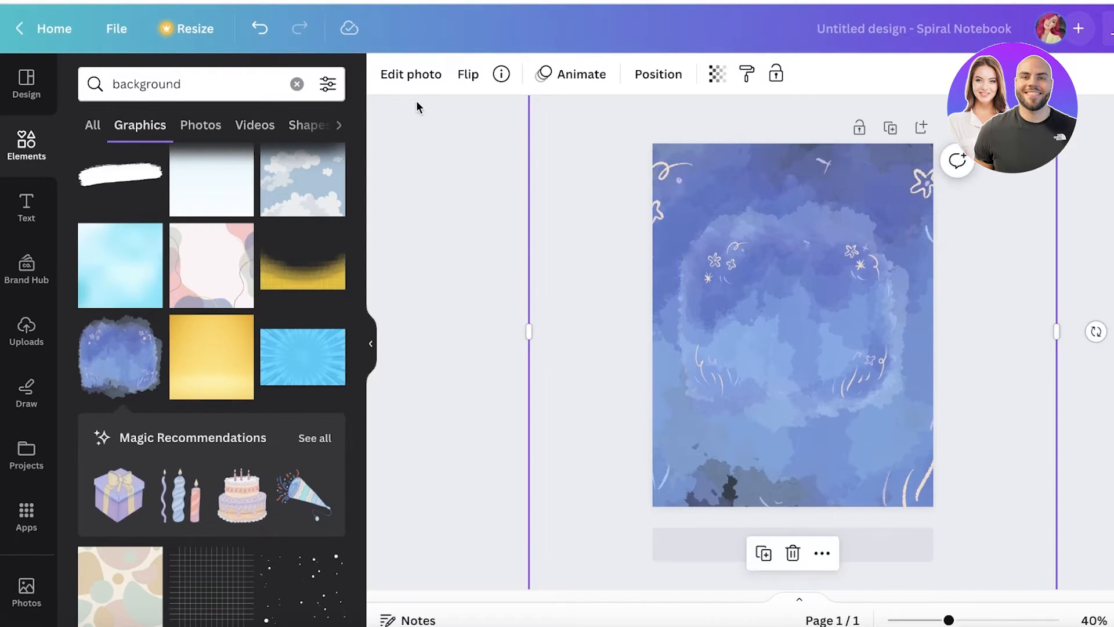
mouse_move(747, 174)
mouse_down()
mouse_move(724, 149)
mouse_move(734, 127)
mouse_move(733, 189)
mouse_move(723, 169)
mouse_move(728, 178)
mouse_up()
click(717, 73)
mouse_move(652, 142)
mouse_down()
mouse_move(626, 144)
mouse_move(640, 144)
mouse_up()
click(518, 173)
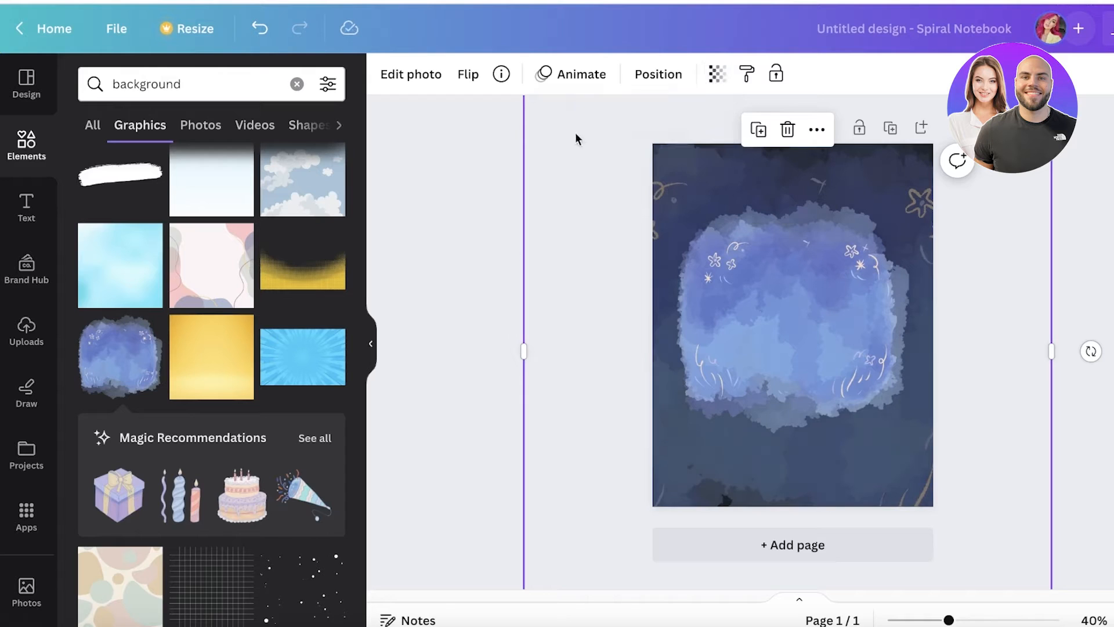
click(858, 258)
drag(790, 356, 792, 359)
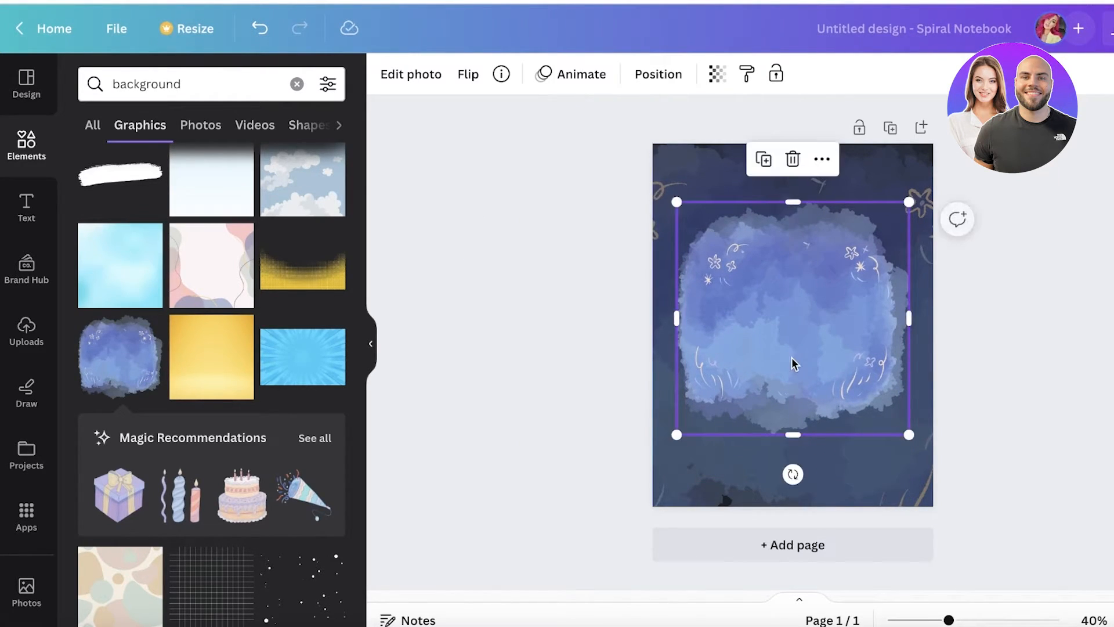
click(1065, 297)
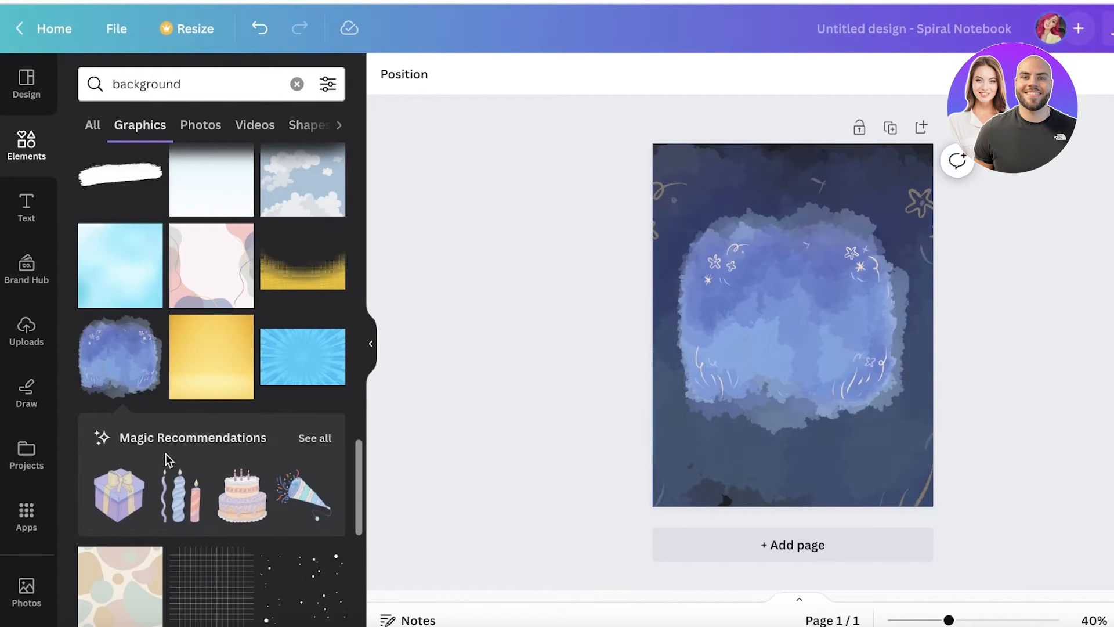
Step: Try a square from the shapes library stretched into a wide rectangle over the watercolor area, and remove it
scroll(167, 460, down, 5)
scroll(199, 455, down, 4)
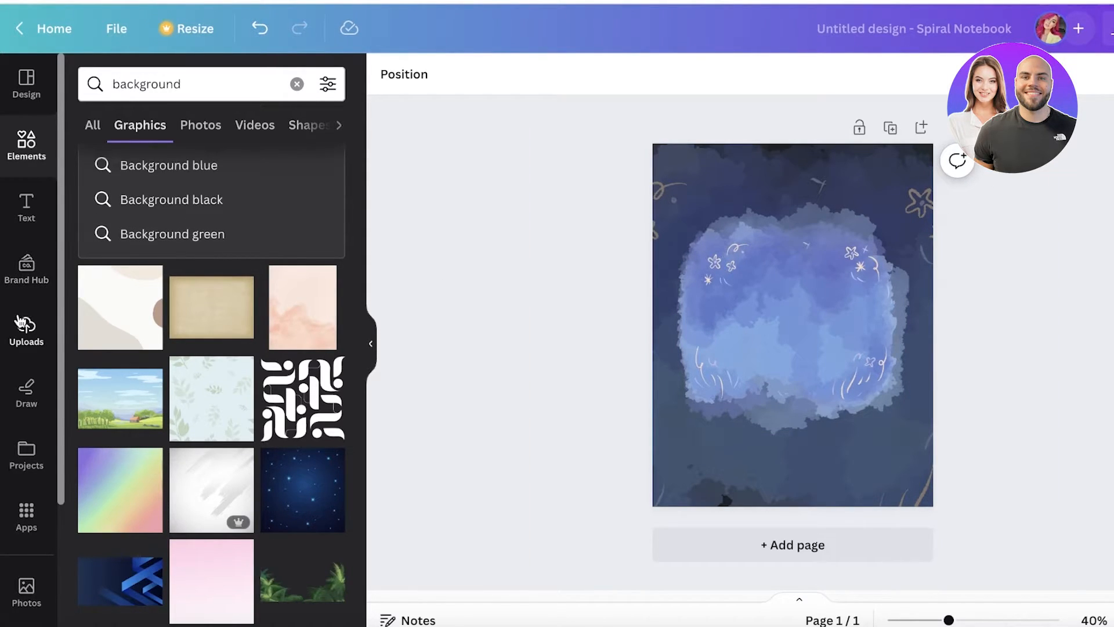
click(39, 144)
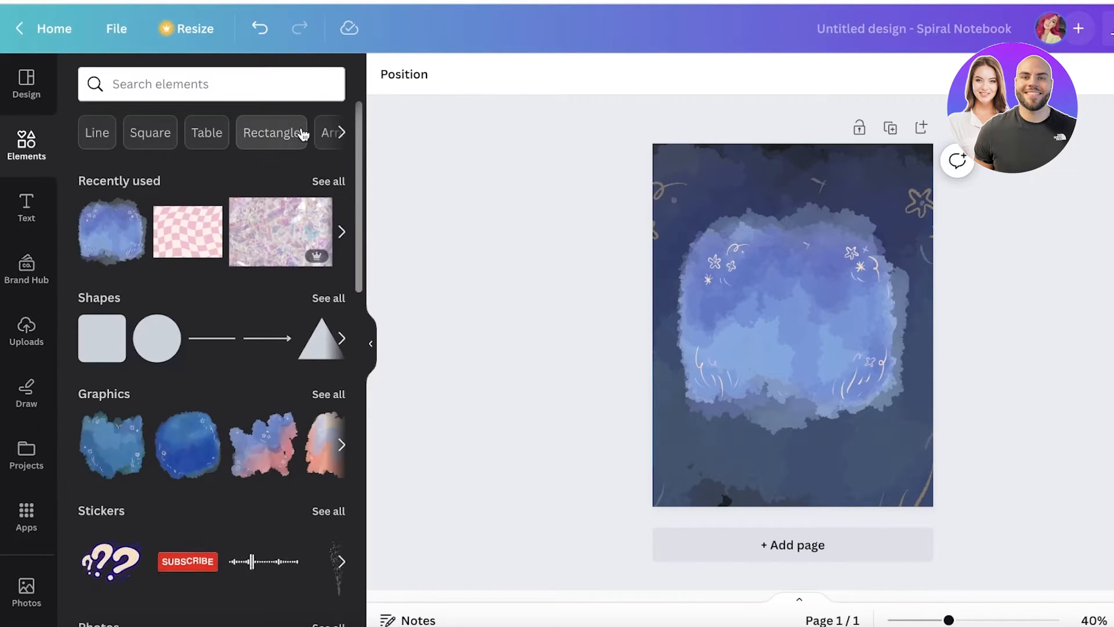
click(326, 299)
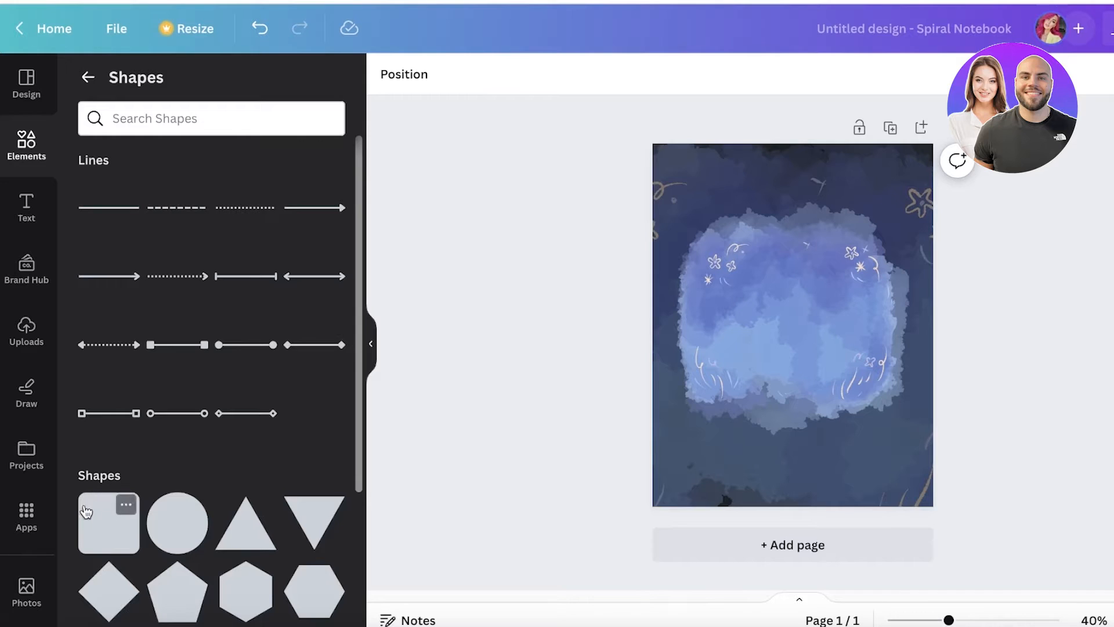
click(84, 523)
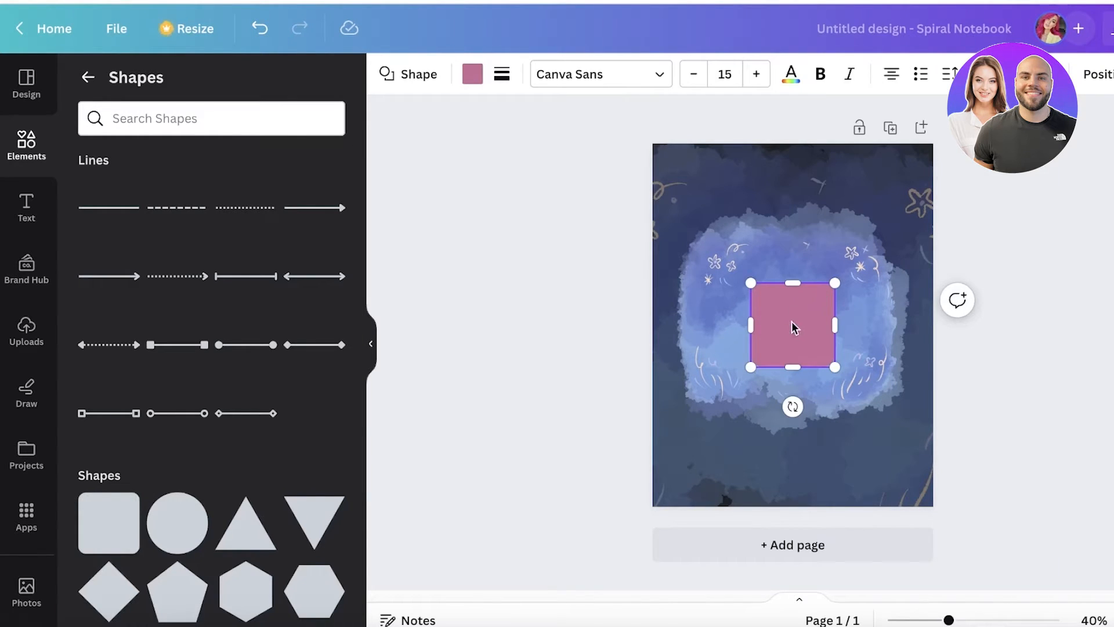
drag(834, 323, 905, 323)
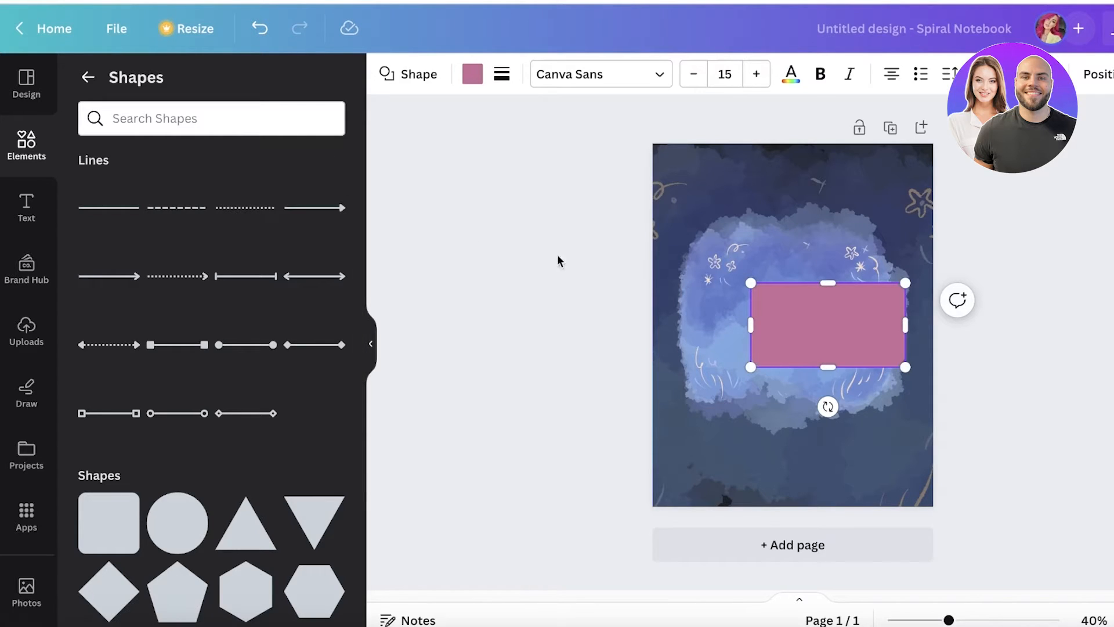
click(981, 260)
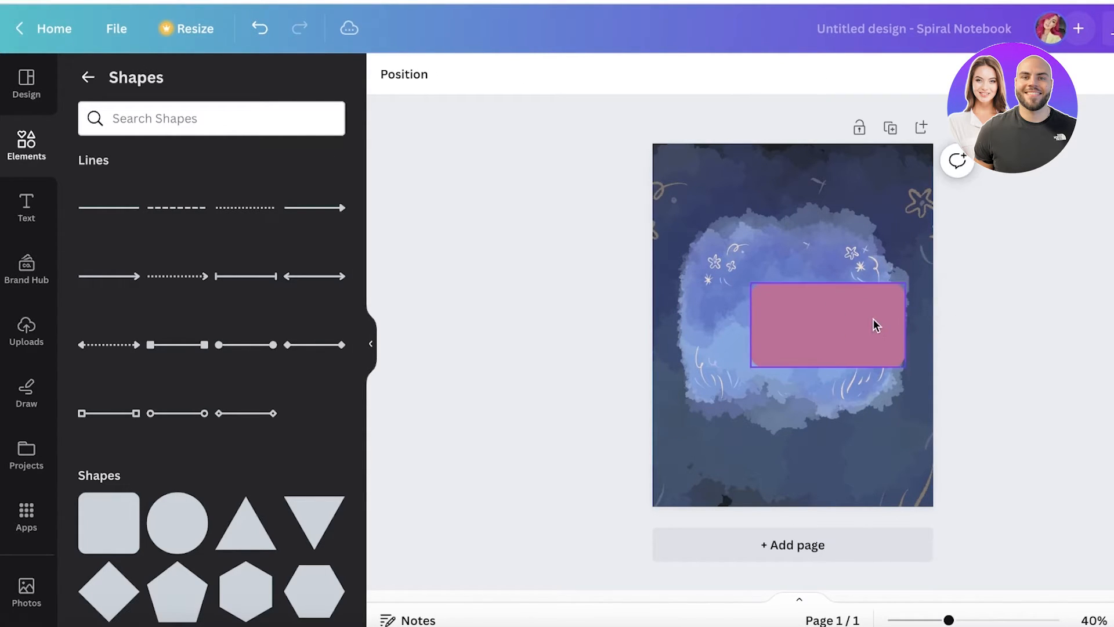
click(873, 319)
key(Delete)
Step: Search the elements library for "moon" and show all graphics results
click(29, 144)
click(165, 84)
text(moon)
key(Return)
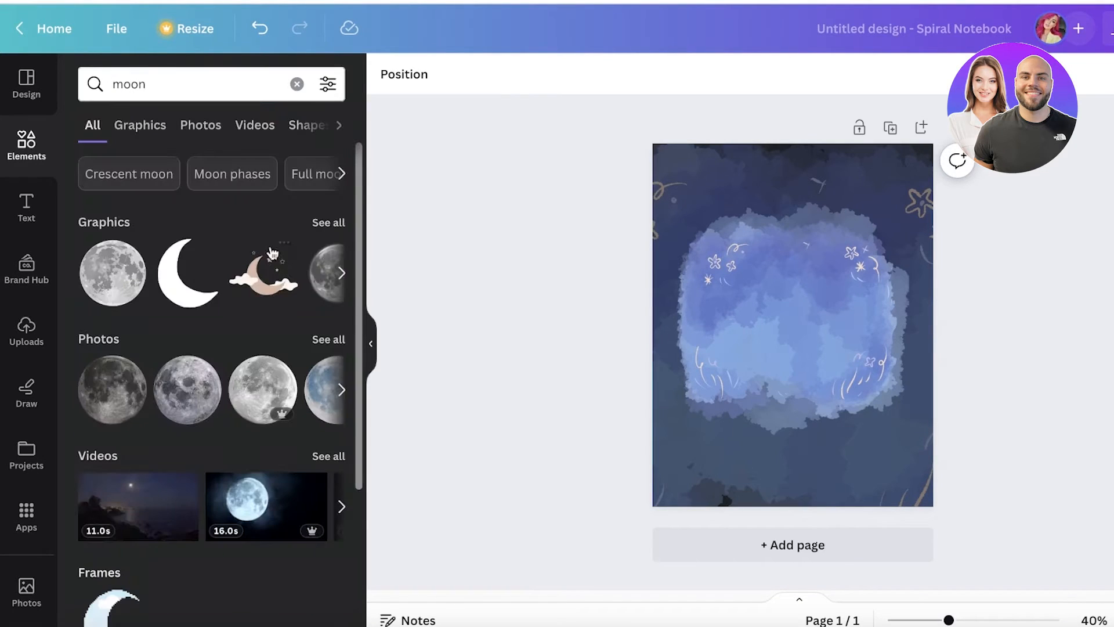
click(339, 229)
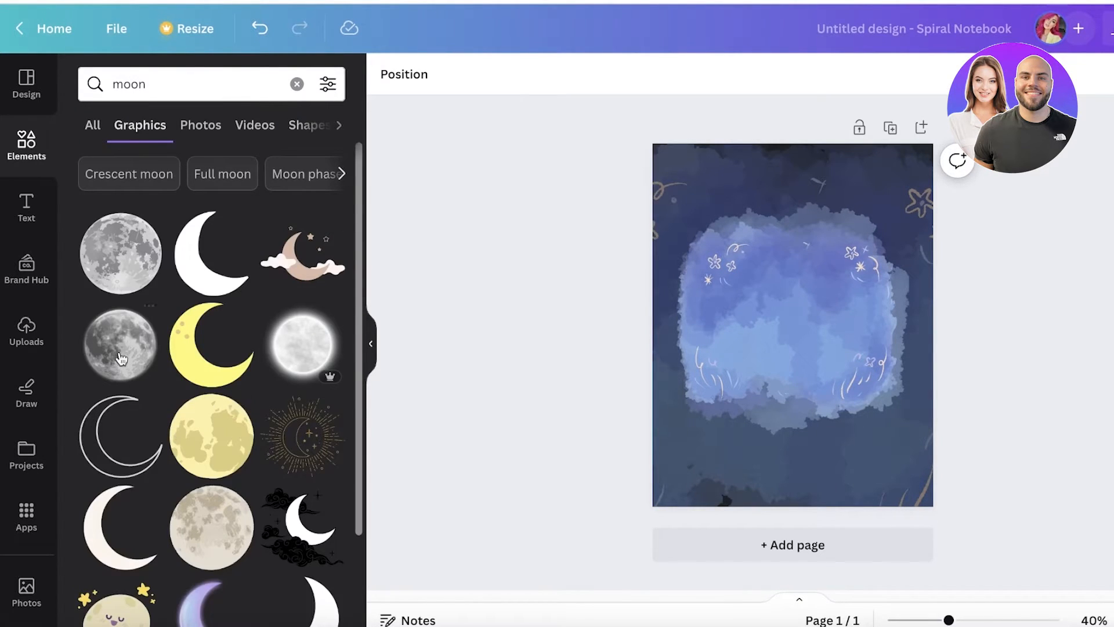
Step: Try the gray full moon graphic on the watercolor area and remove it
click(123, 361)
drag(828, 316, 813, 306)
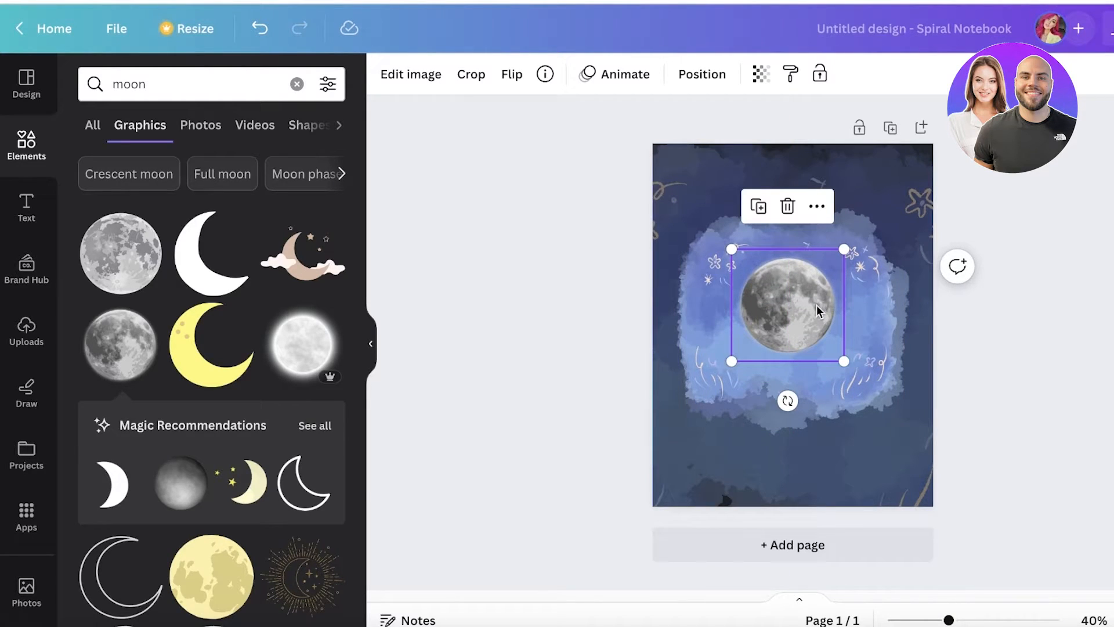
key(Delete)
Step: Add the line-art crescent moon with the seated figure and place it near the page's lower-right corner
scroll(180, 426, down, 5)
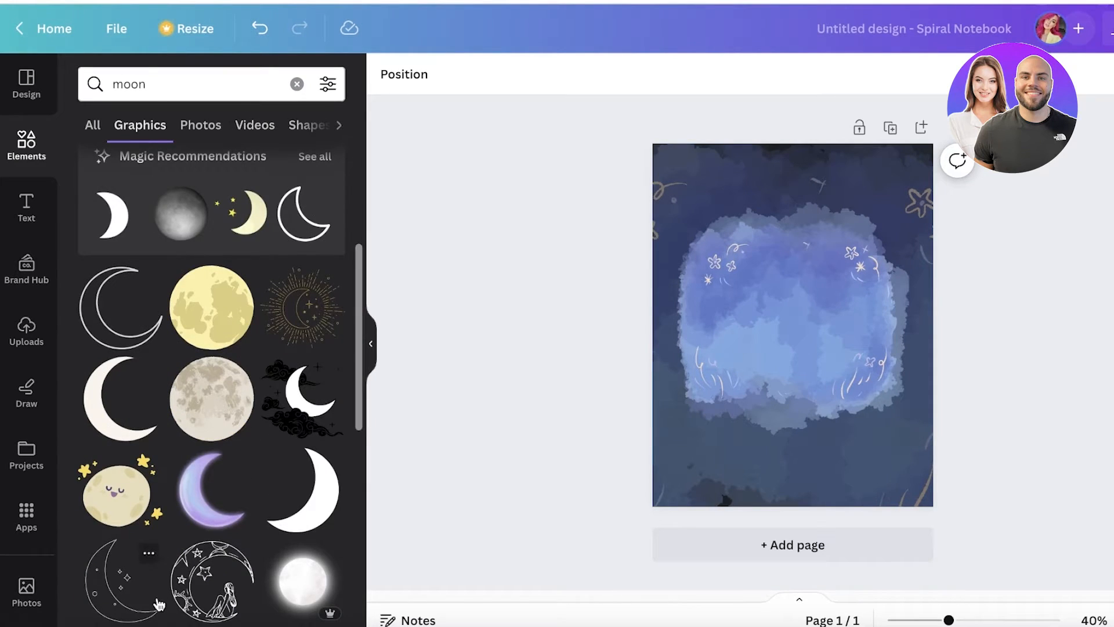
click(238, 556)
drag(761, 303, 818, 413)
Step: Enlarge the smaller watercolor copy to the page's width, center it, and position the line-art moon within its lower-right area
click(775, 255)
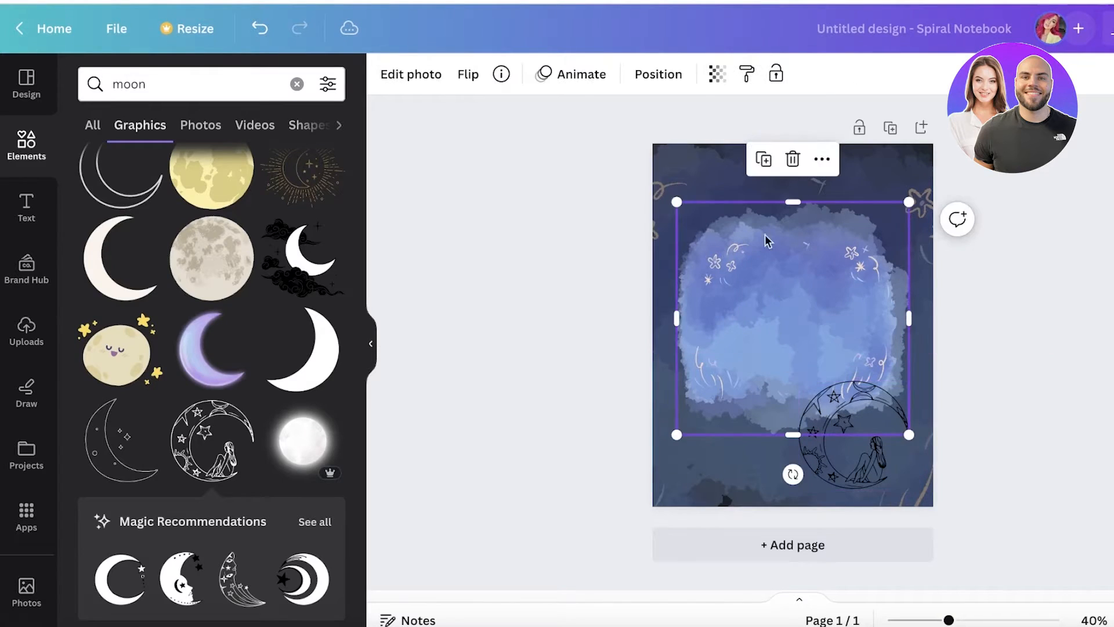
drag(779, 308, 801, 366)
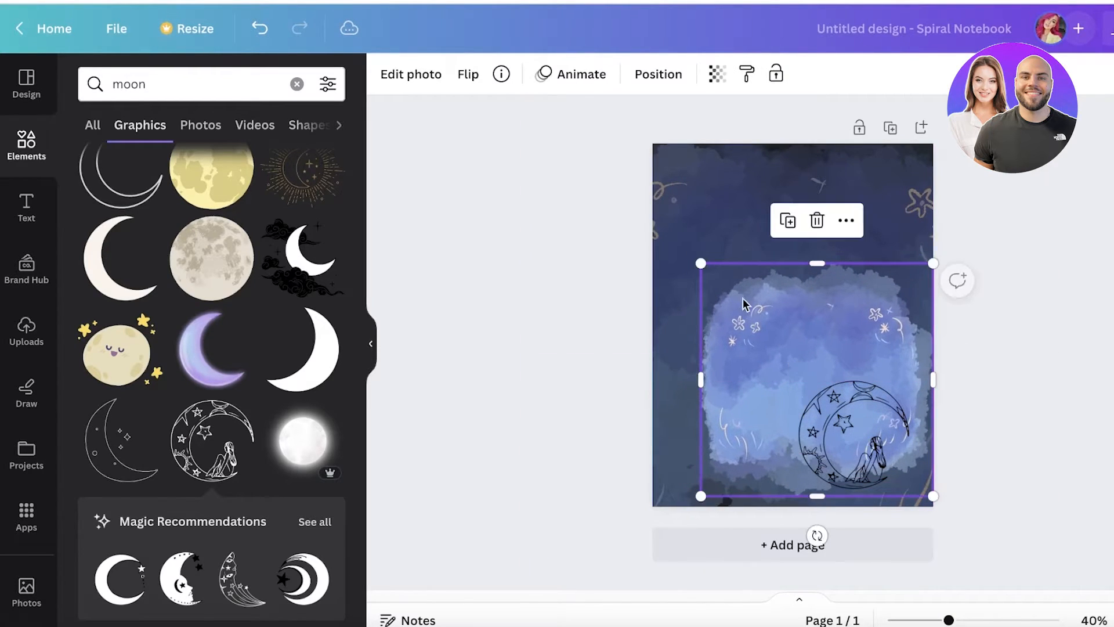
drag(701, 264, 648, 219)
drag(788, 328, 787, 306)
drag(840, 448, 831, 384)
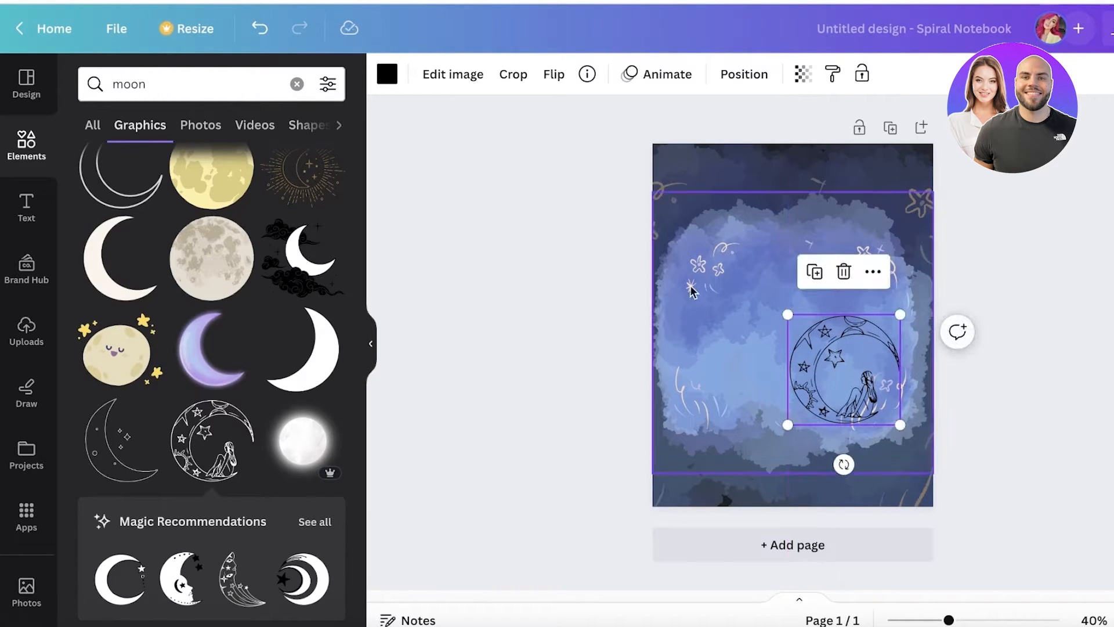
click(479, 369)
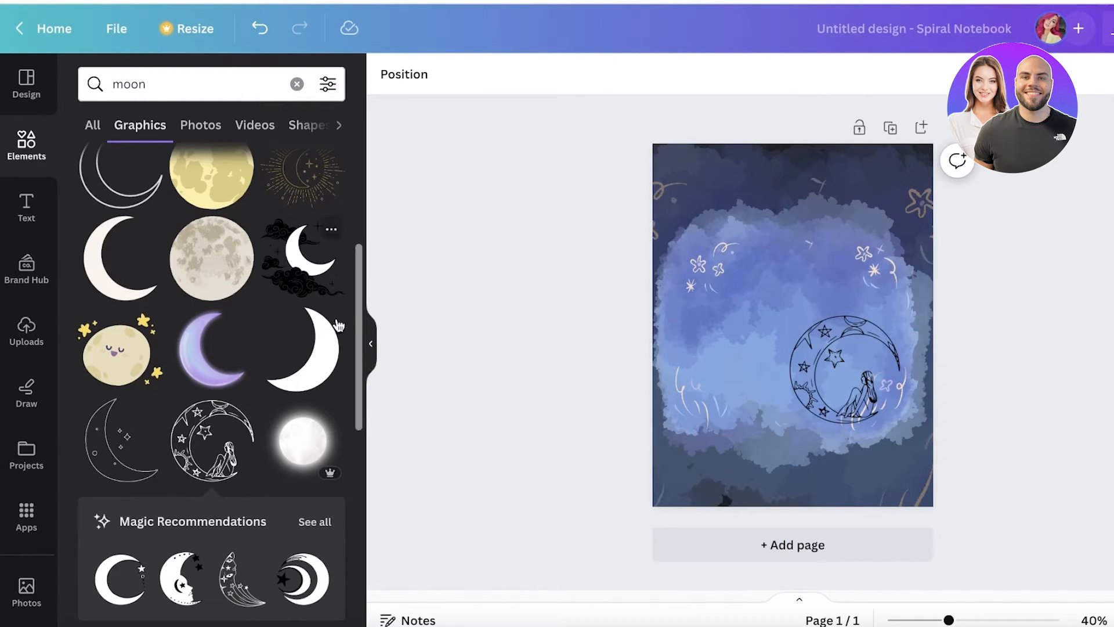
Step: Search the elements library for "blur" and place the dark blurred rectangle above the moon, centered across the page
click(306, 84)
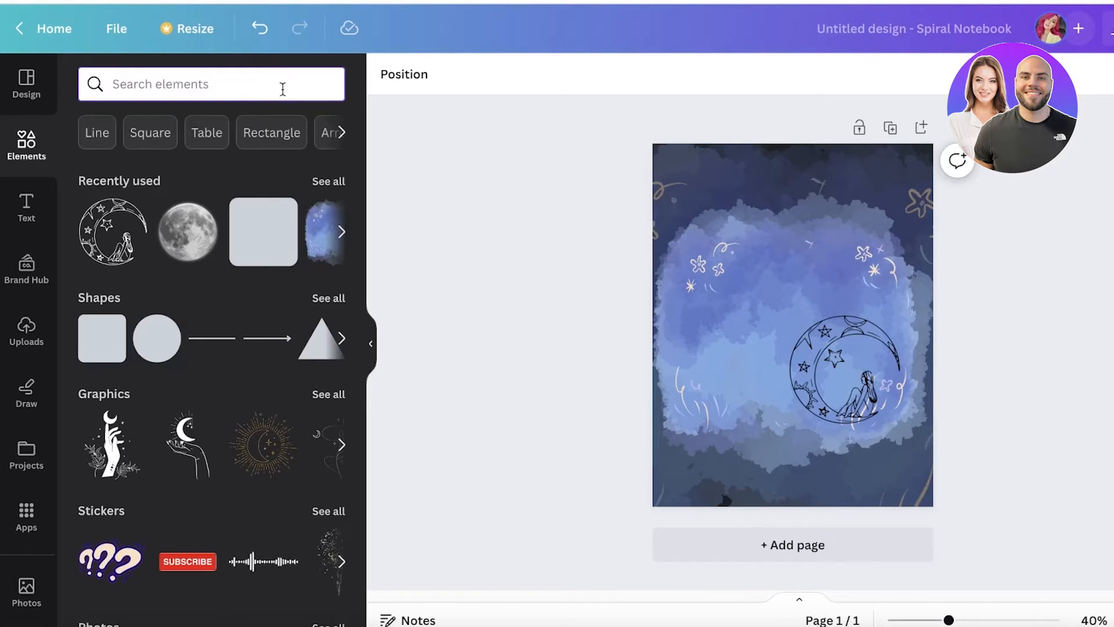
text(blur)
key(Return)
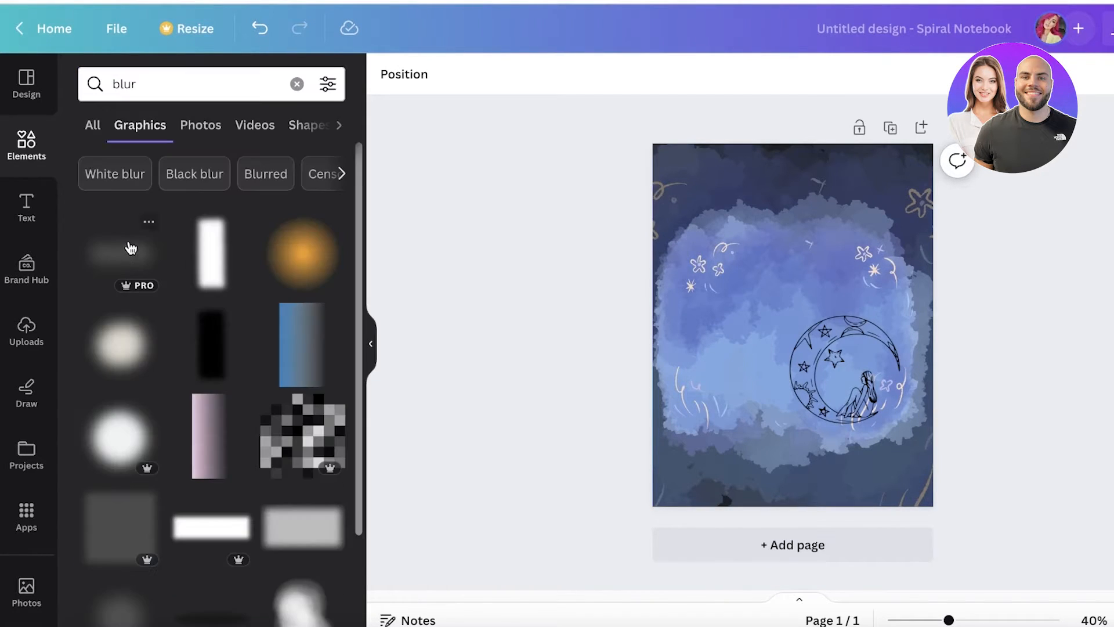
click(137, 261)
drag(785, 330, 788, 284)
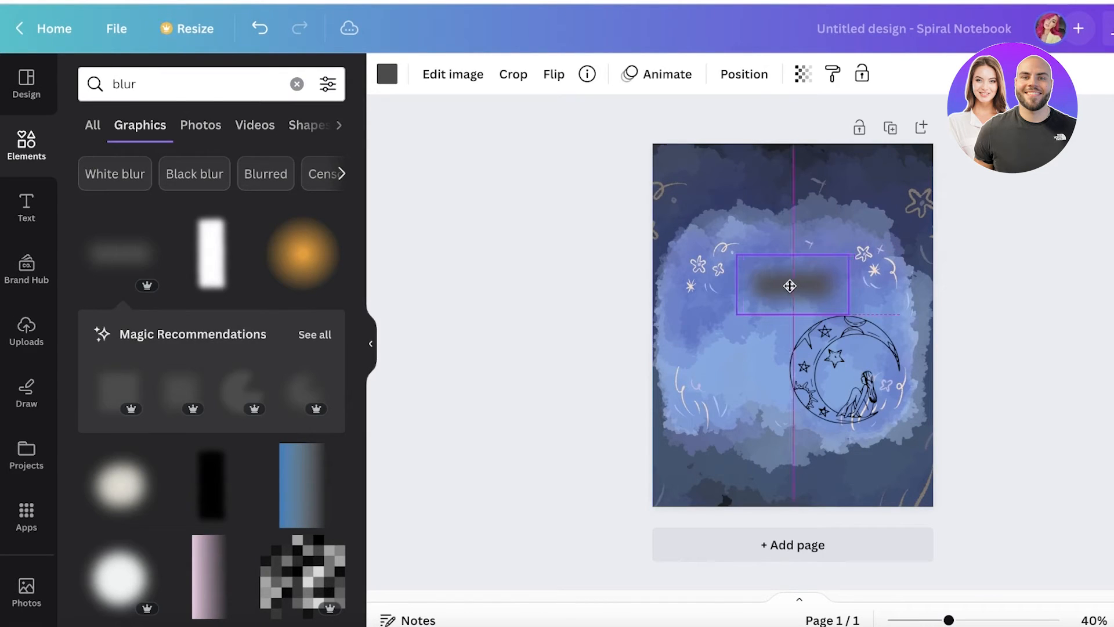
Step: Delete the dark blurred rectangle above the moon
click(787, 287)
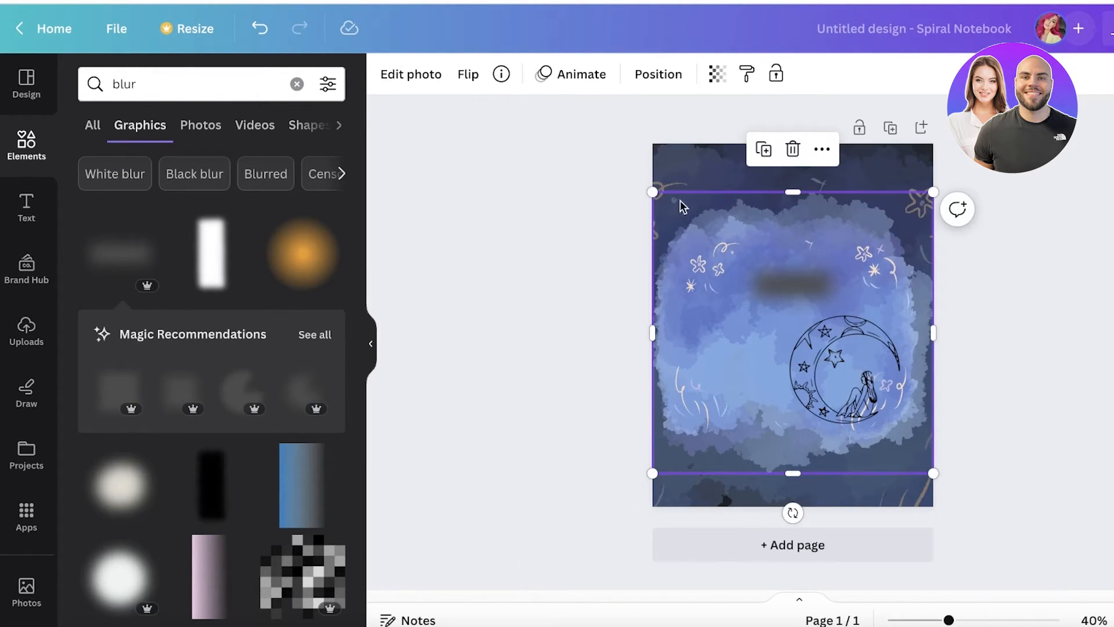
click(792, 284)
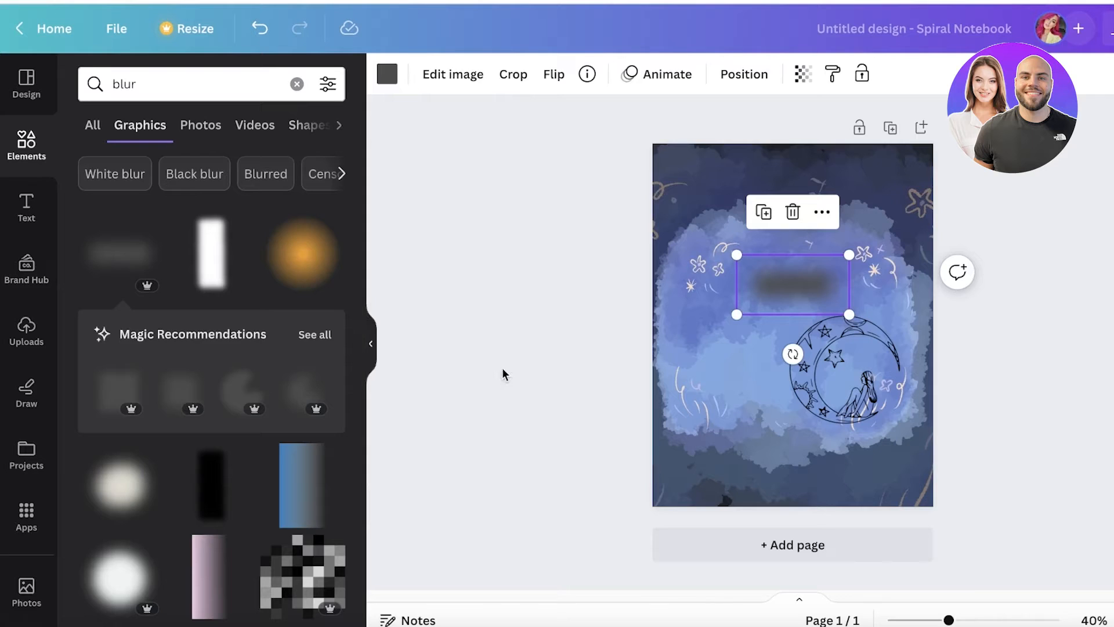
key(Delete)
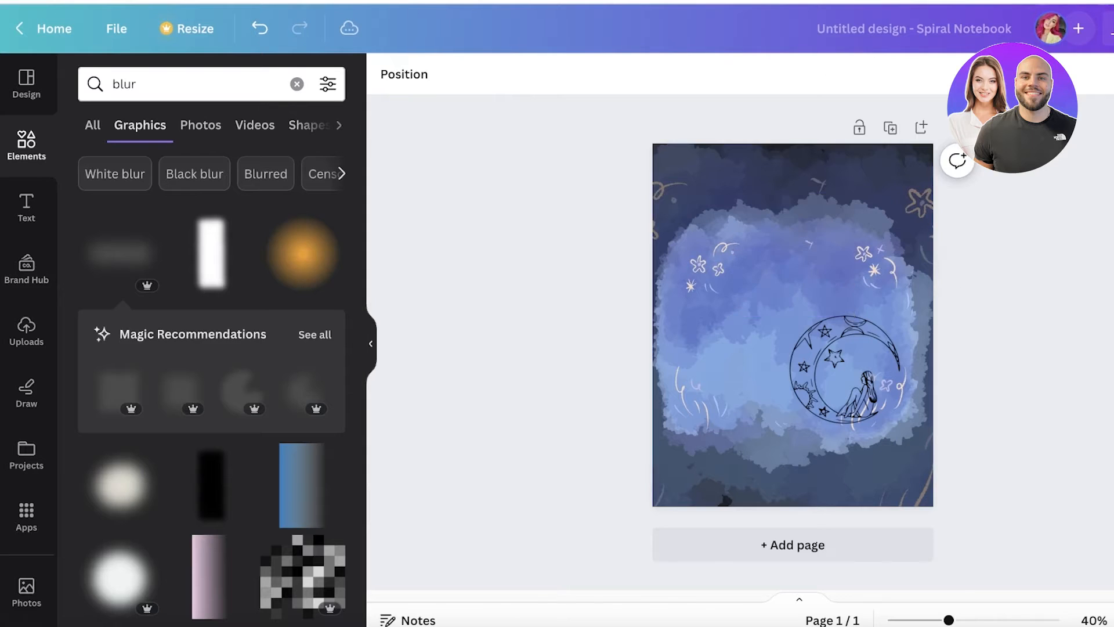
Step: Try the white blurred rectangle graphic above the moon, centered across the page
scroll(202, 392, down, 3)
scroll(202, 392, down, 1)
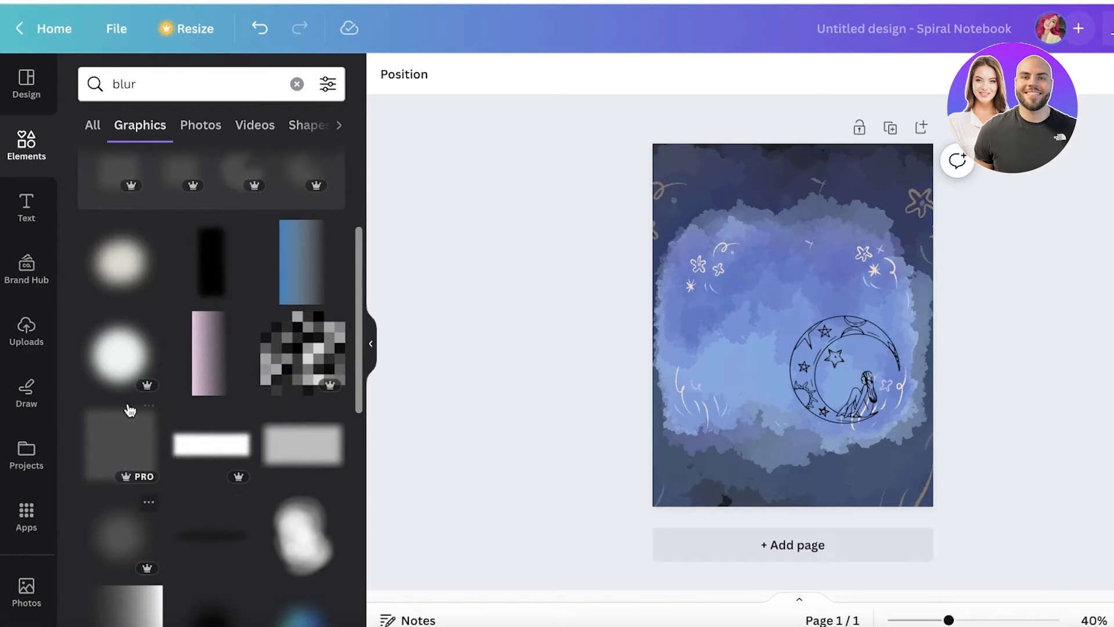
click(248, 446)
drag(793, 319, 802, 285)
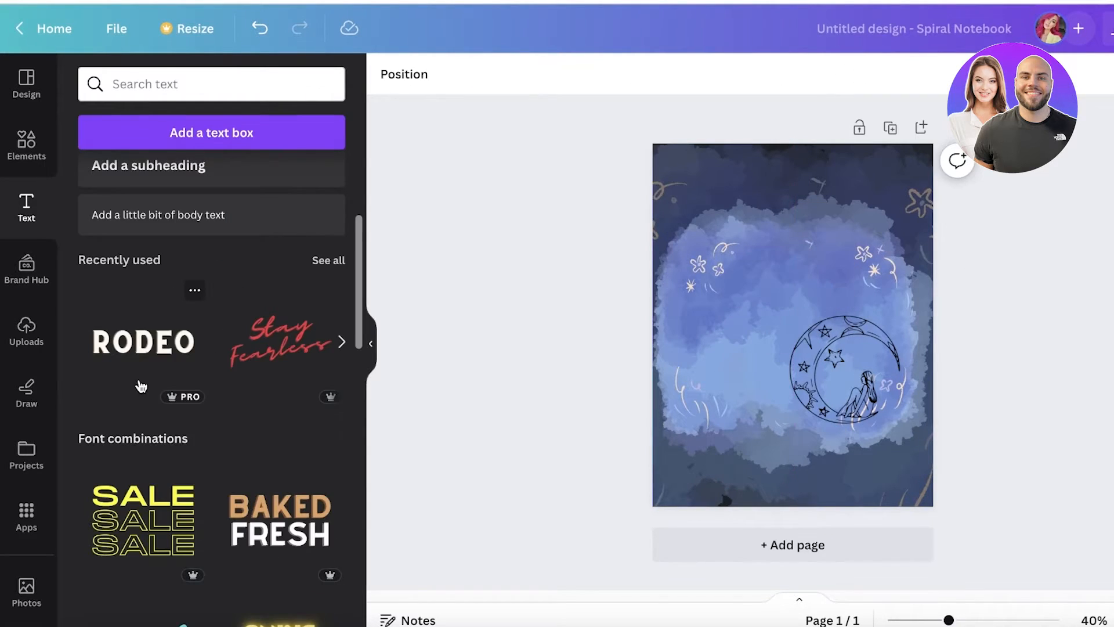
Step: Add the RODEO text style, change its text to "JOURNAL", shrink it to about size 36 and center it above the moon
click(141, 383)
double_click(808, 330)
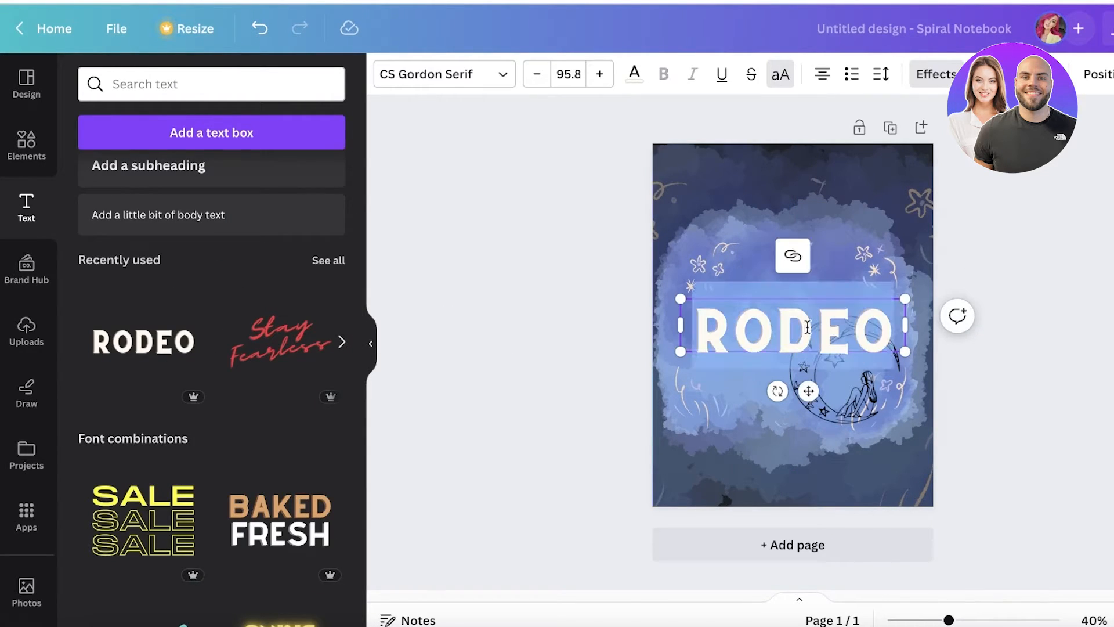
text(JOURNAL)
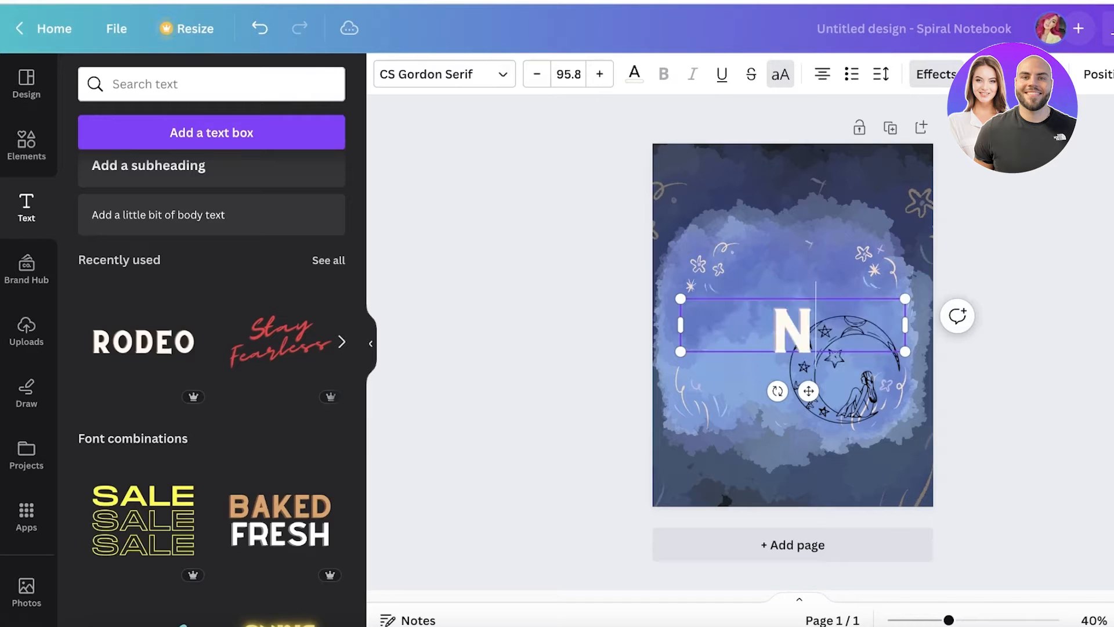
drag(926, 341, 849, 326)
drag(784, 360, 814, 327)
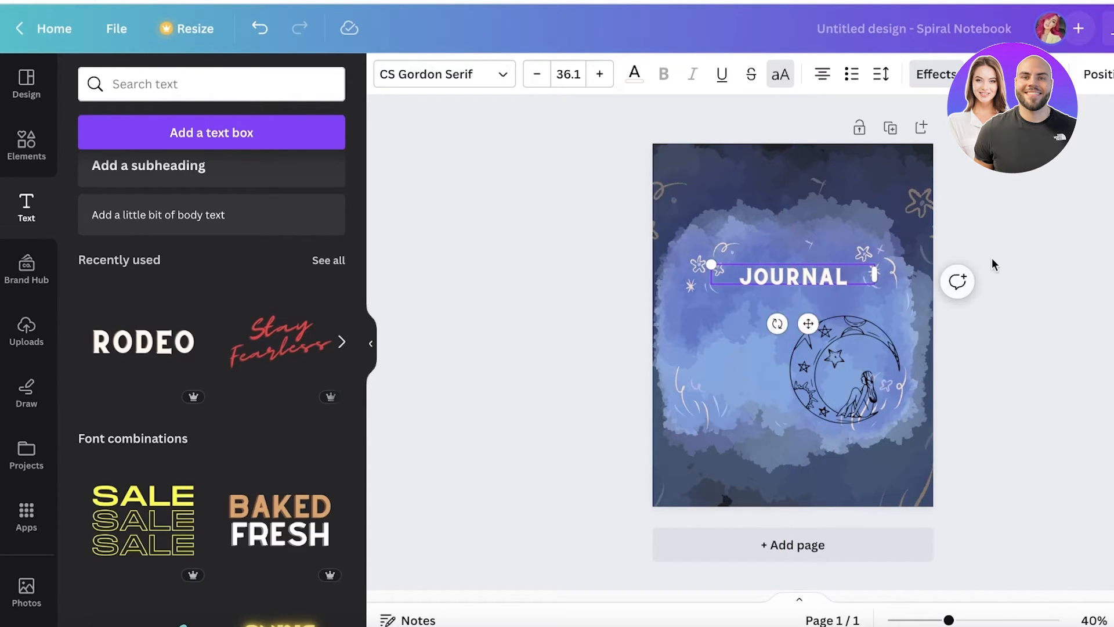
click(991, 258)
click(813, 287)
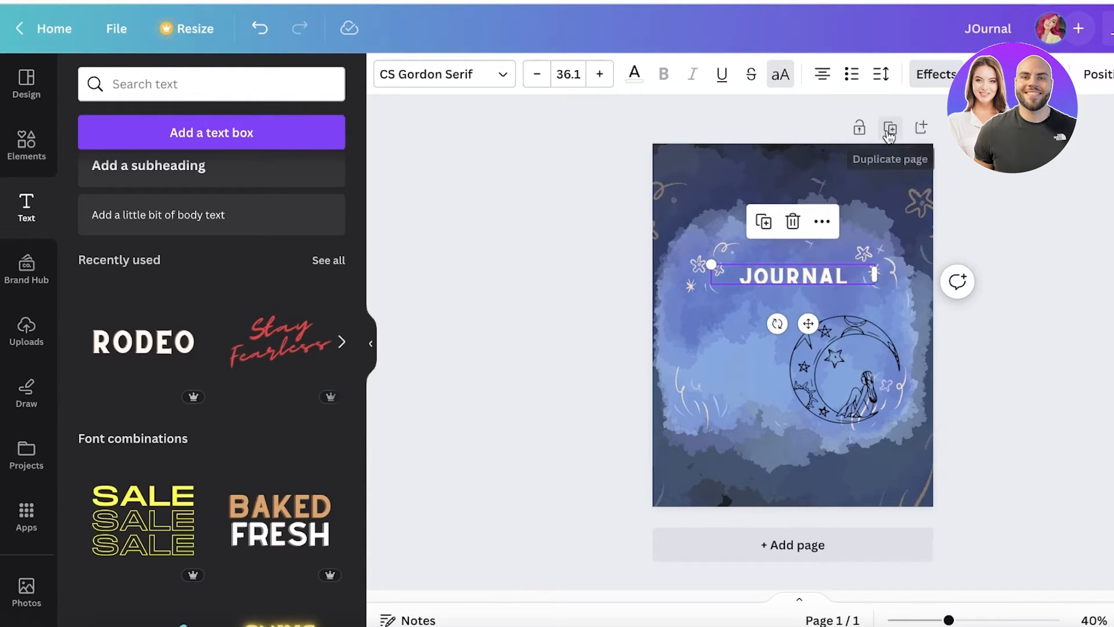
Step: Add a blank second page and set its background to the cream document color after trying light blue tints
click(919, 130)
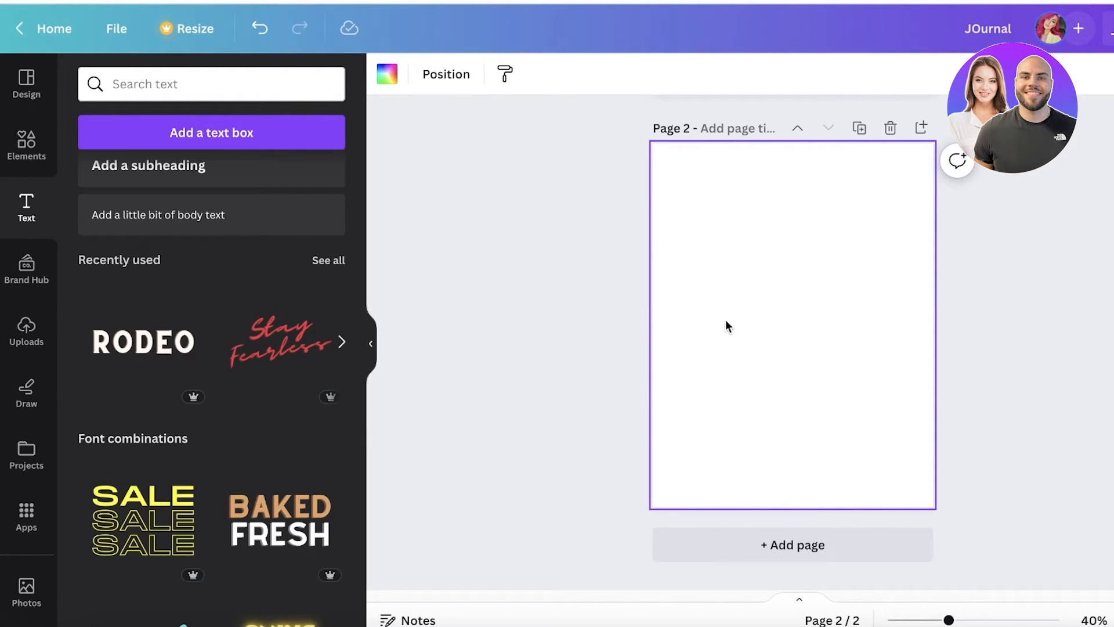
click(391, 73)
click(290, 423)
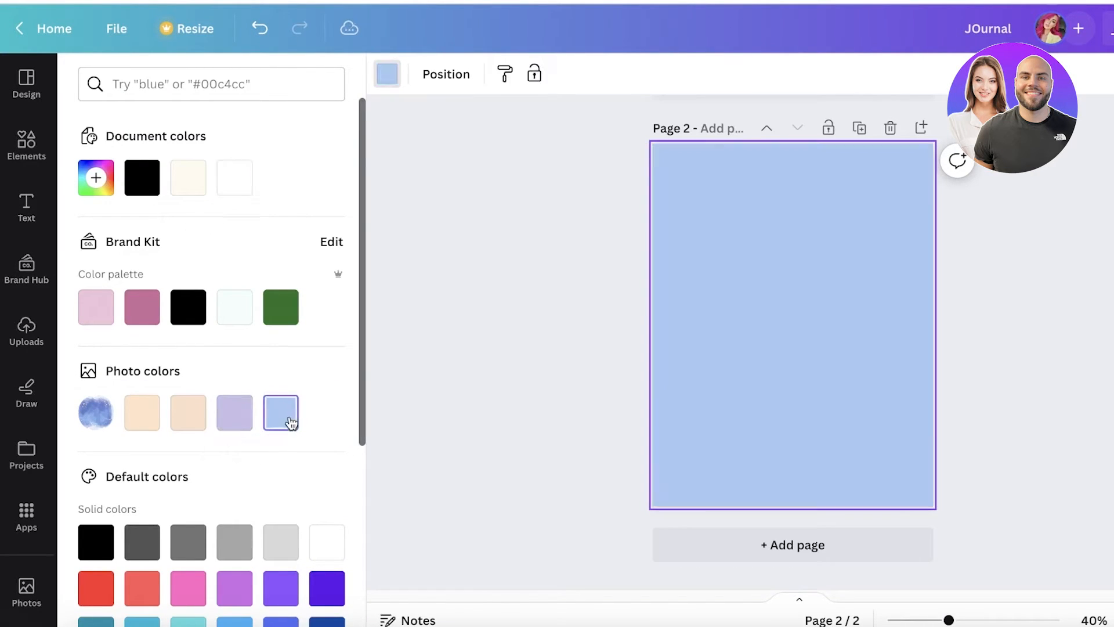
click(96, 178)
drag(112, 259, 114, 244)
click(188, 177)
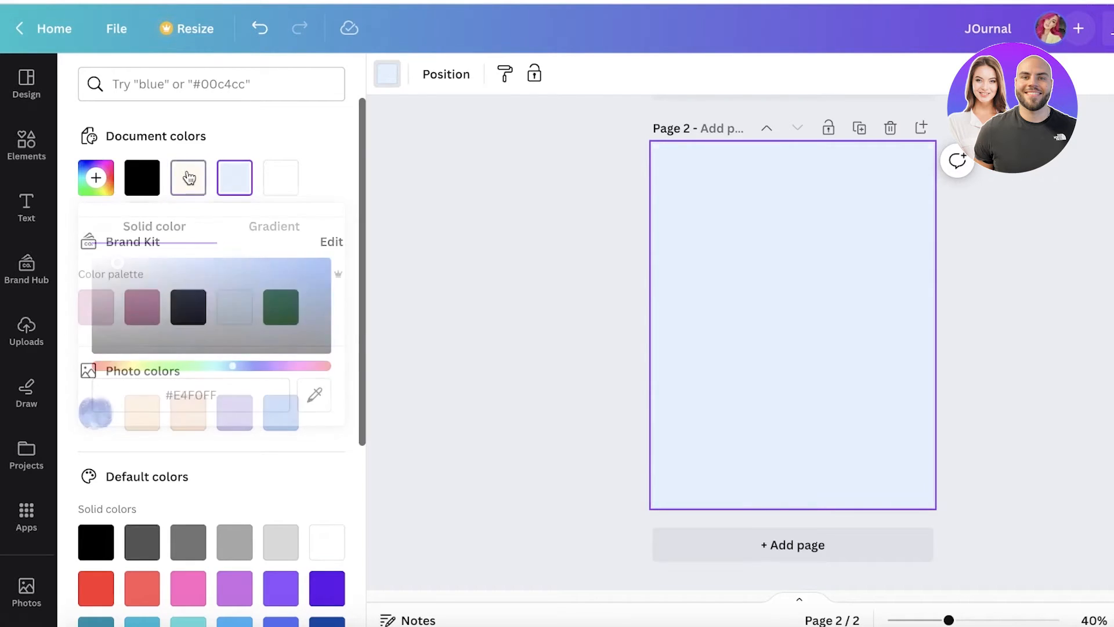
scroll(739, 294, up, 2)
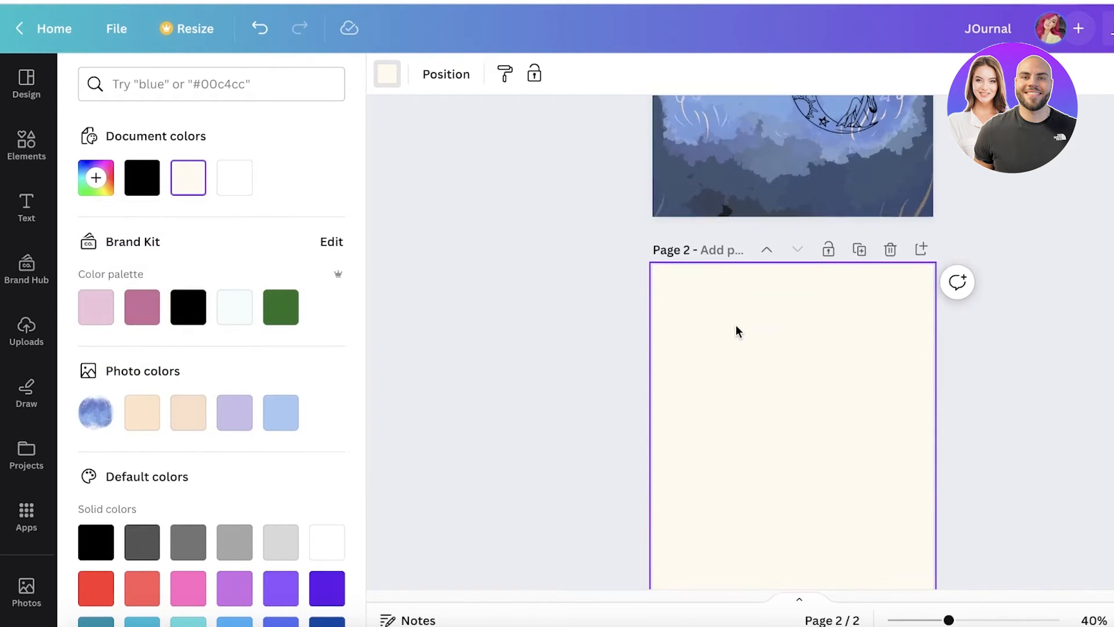
scroll(616, 310, down, 1)
click(693, 228)
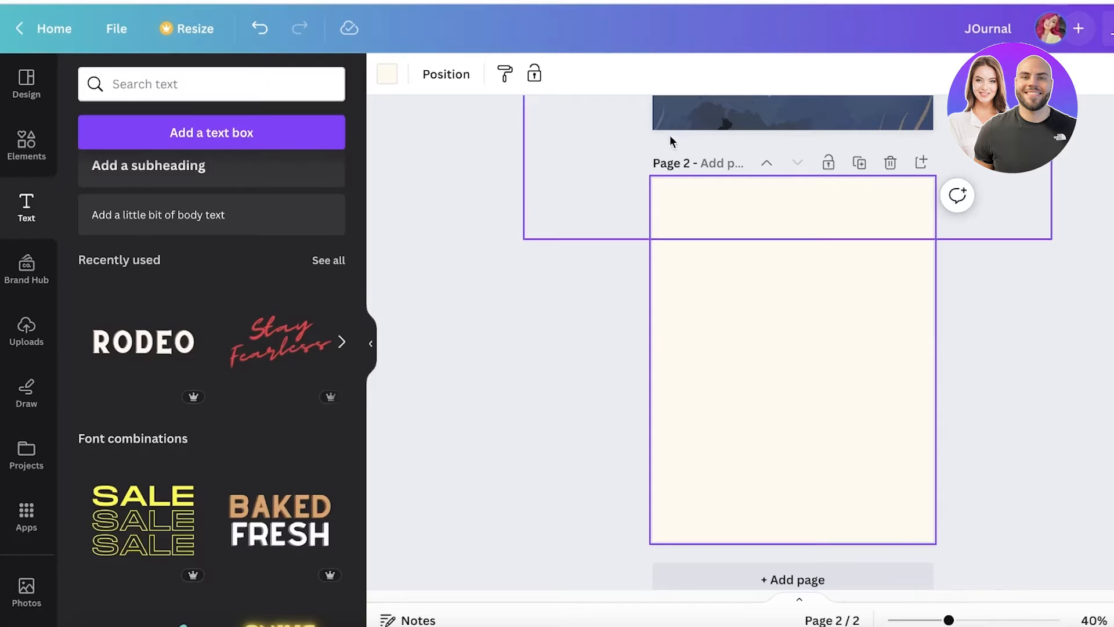
click(605, 213)
scroll(451, 345, down, 1)
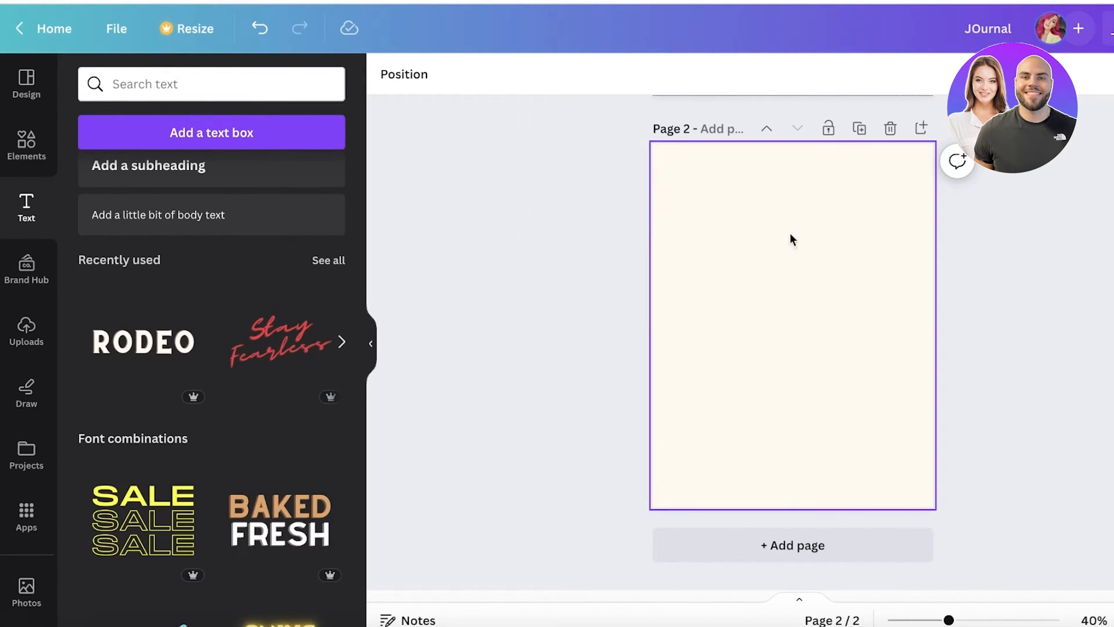
Step: Add a plain solid line near the top of page 2 and stretch it between the side margins, about 6.8 long
click(8, 152)
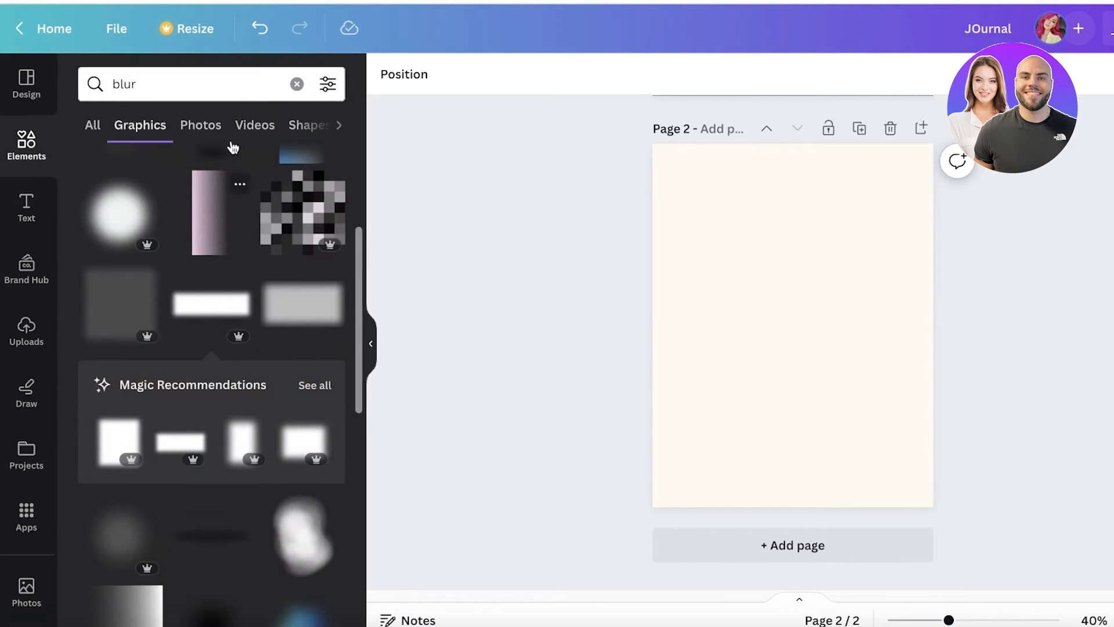
click(270, 83)
click(296, 87)
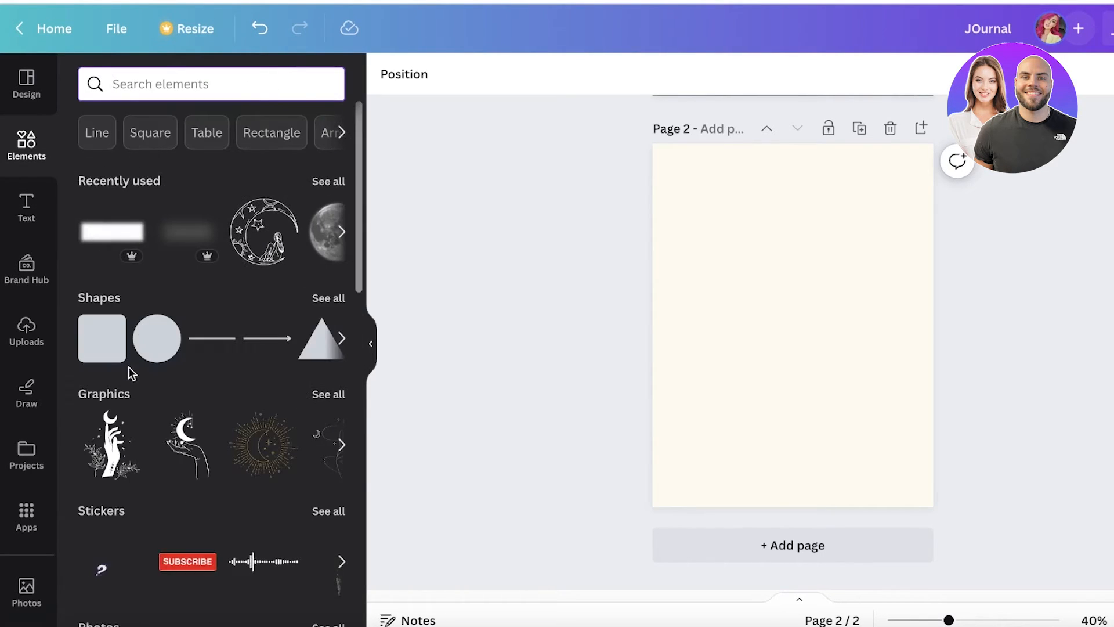
click(328, 297)
click(110, 208)
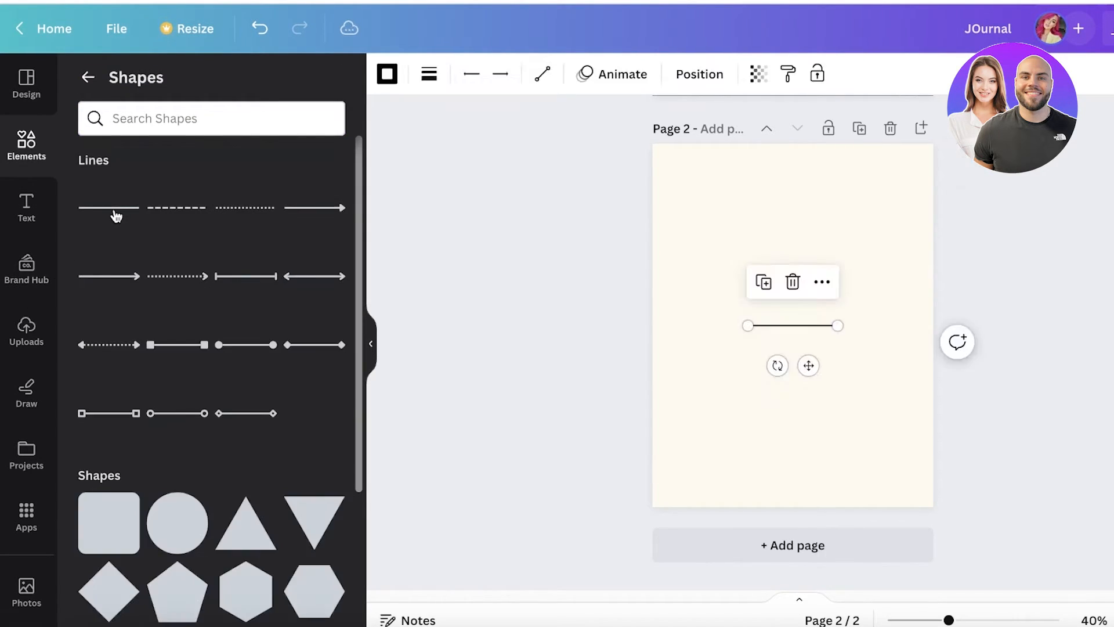
drag(771, 324, 699, 222)
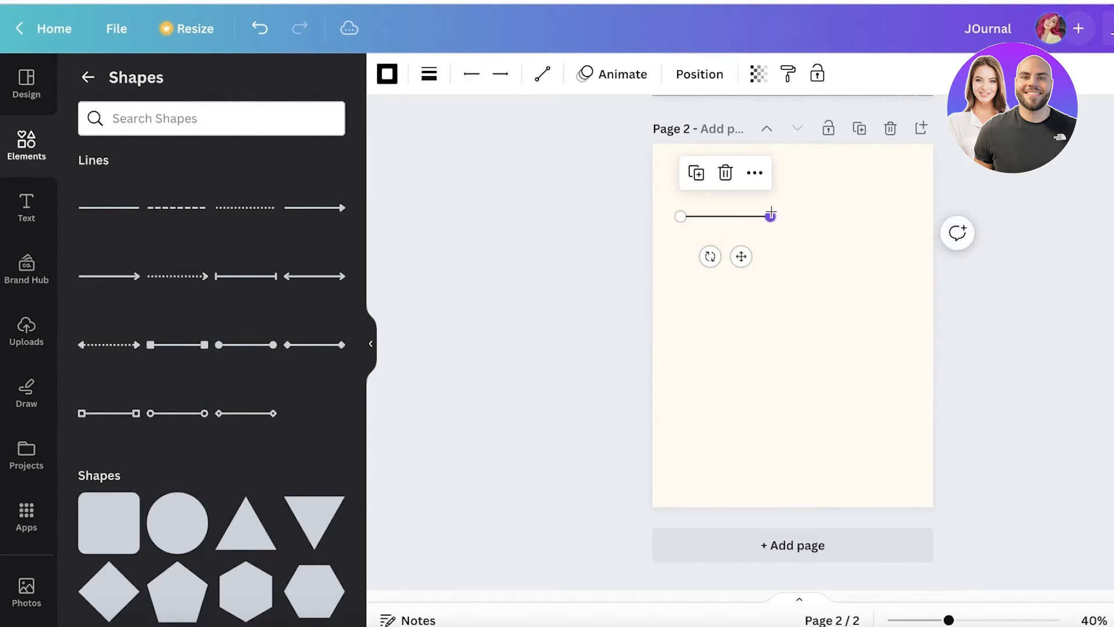
drag(772, 216, 905, 217)
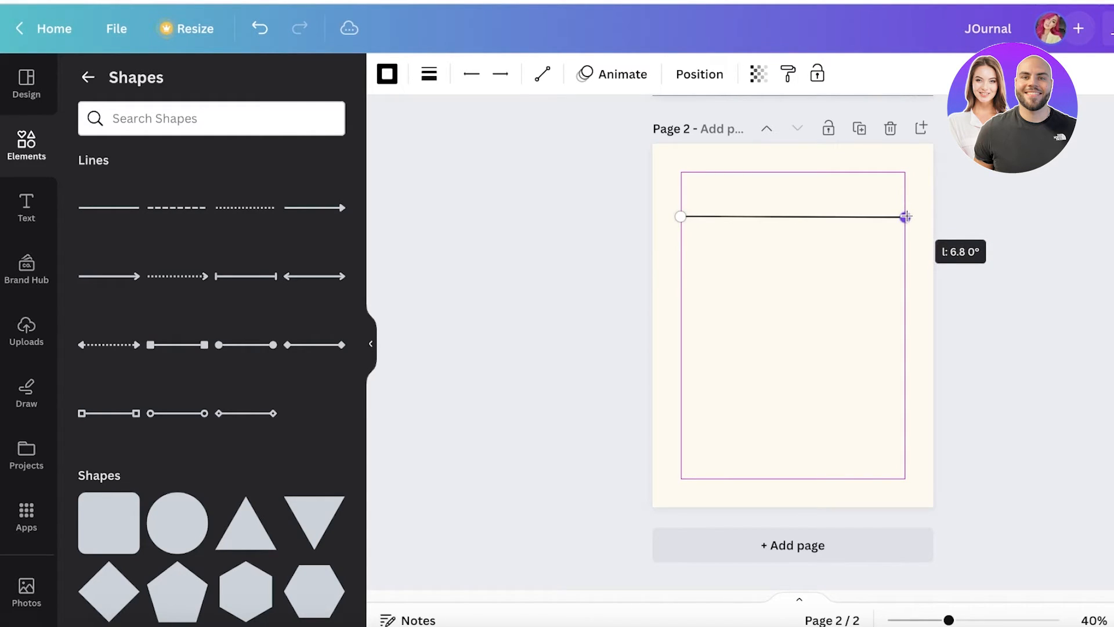
Step: Adjust the line's right end point to level it at the margin and nudge the line slightly
click(970, 215)
click(867, 218)
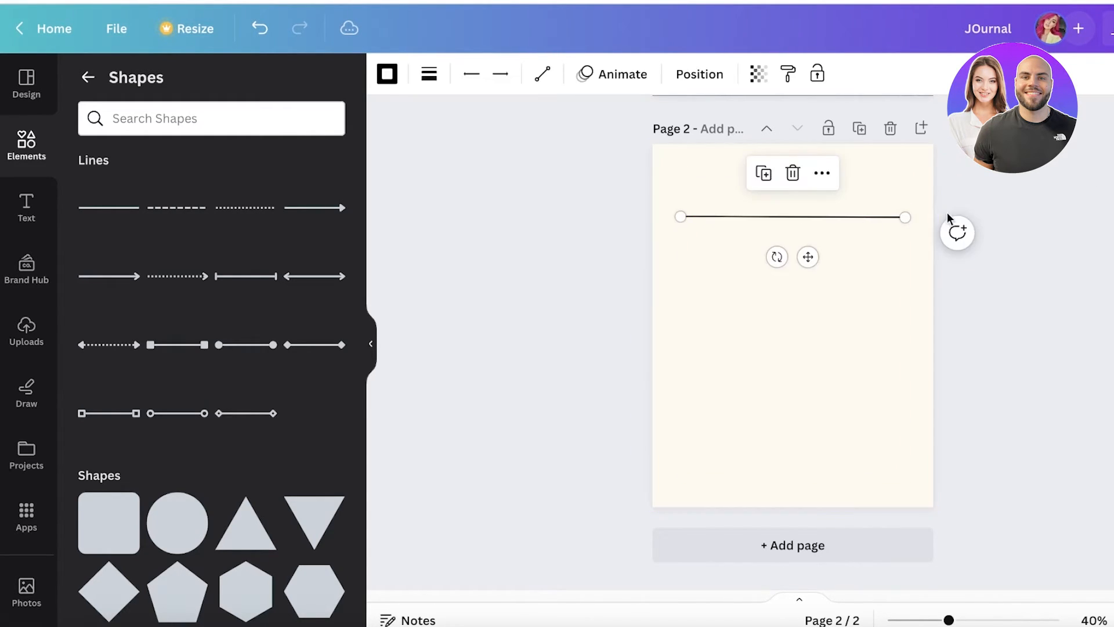
drag(906, 216, 905, 214)
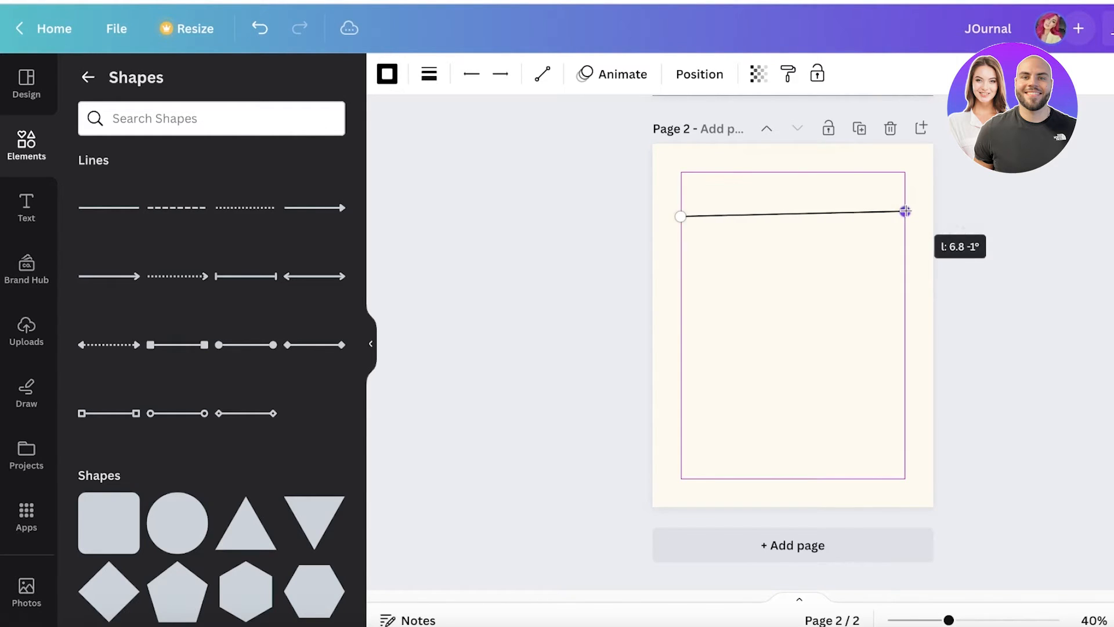
click(827, 217)
drag(827, 219, 828, 217)
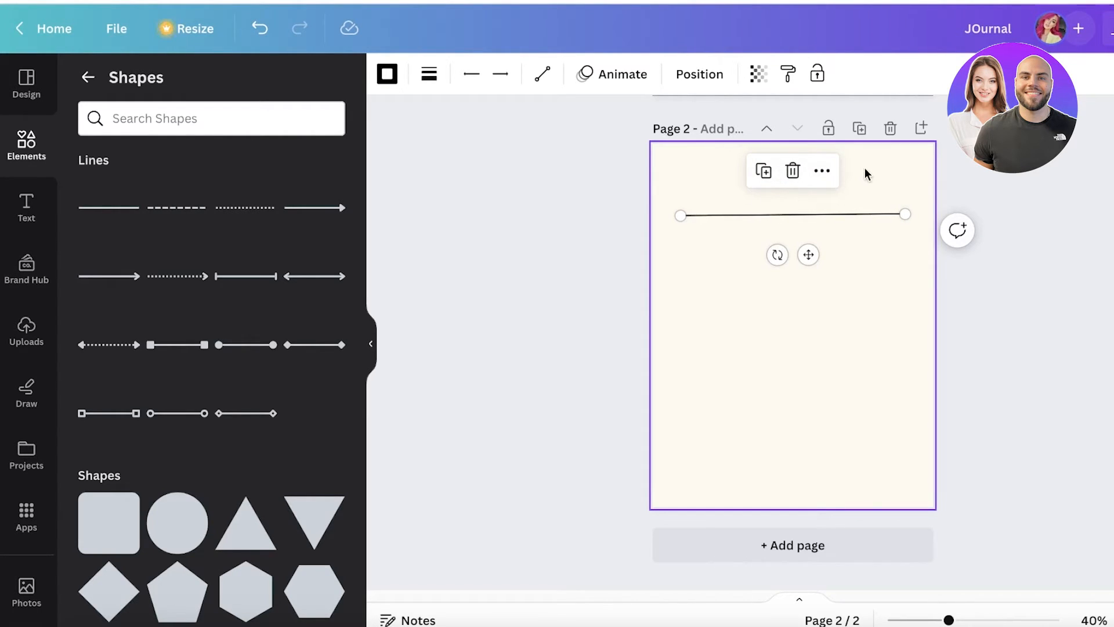
Step: Duplicate the line repeatedly and stack the copies down page 2 to form nine ruled lines
key(ctrl+d)
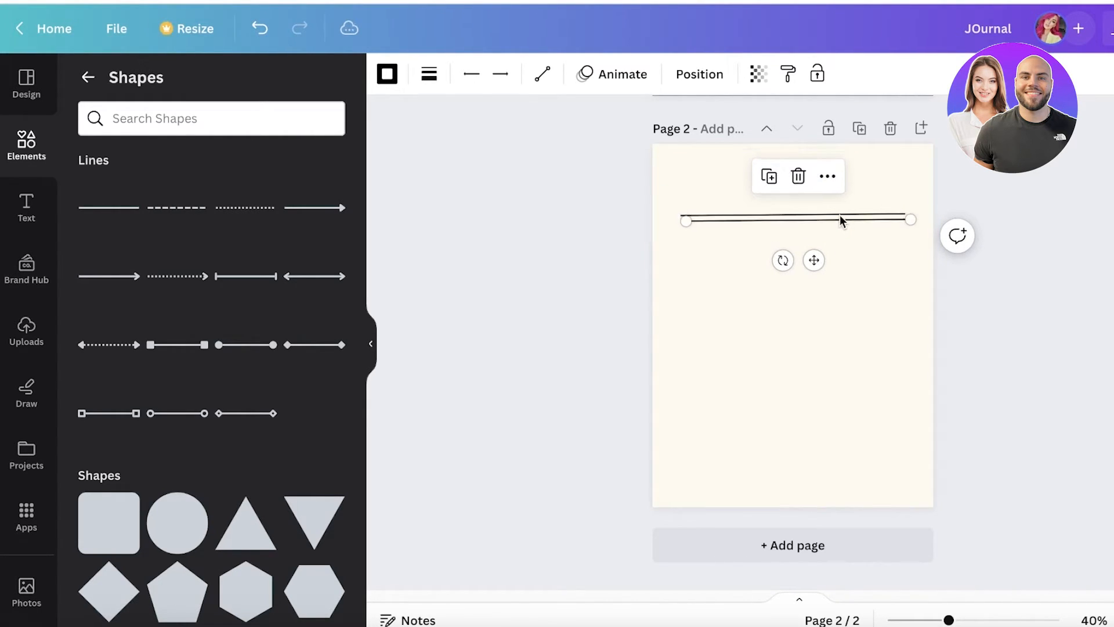
drag(812, 259, 813, 302)
key(ctrl+d)
key(ctrl+d)
key(ctrl+d)
key(ctrl+d)
key(ctrl+d)
key(ctrl+d)
click(860, 463)
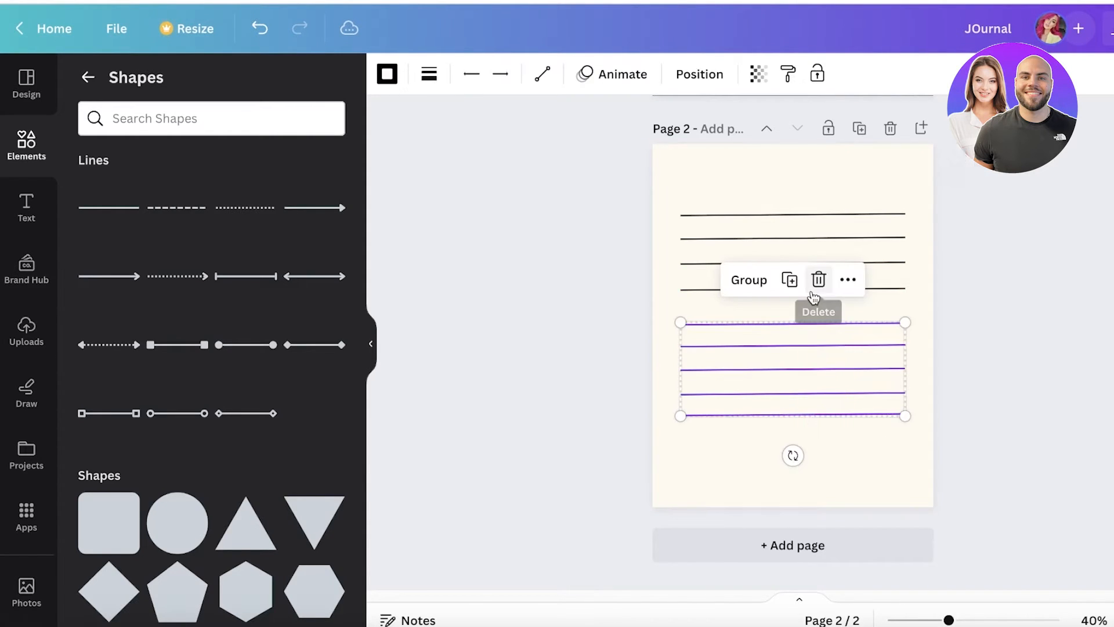
Step: Duplicate the lower five lines, place the copies beneath them, and delete the surplus line at the page's bottom
key(ctrl+d)
drag(860, 364, 845, 463)
click(1020, 434)
click(773, 502)
key(Delete)
Step: Select all the lines on page 2 and space them evenly with Tidy up
drag(853, 166, 765, 565)
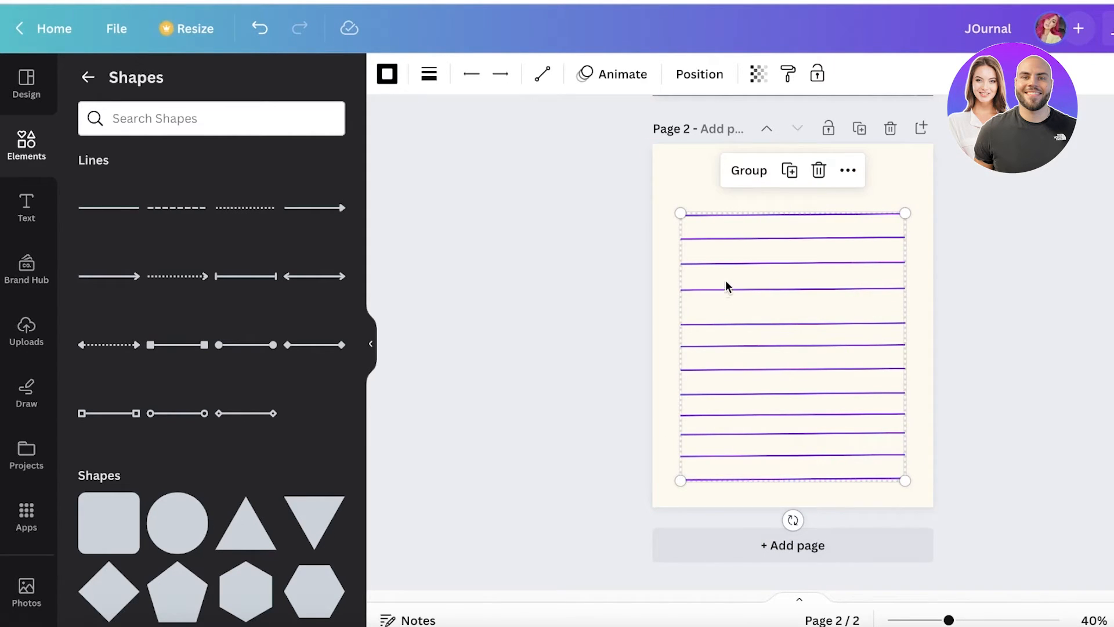
click(850, 172)
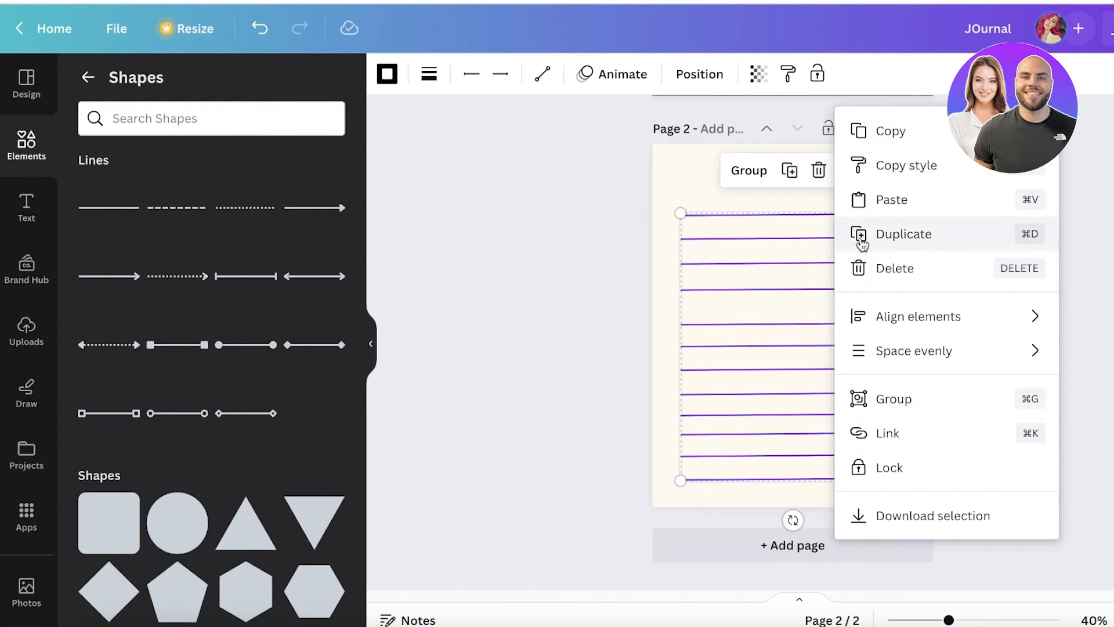
mouse_move(870, 323)
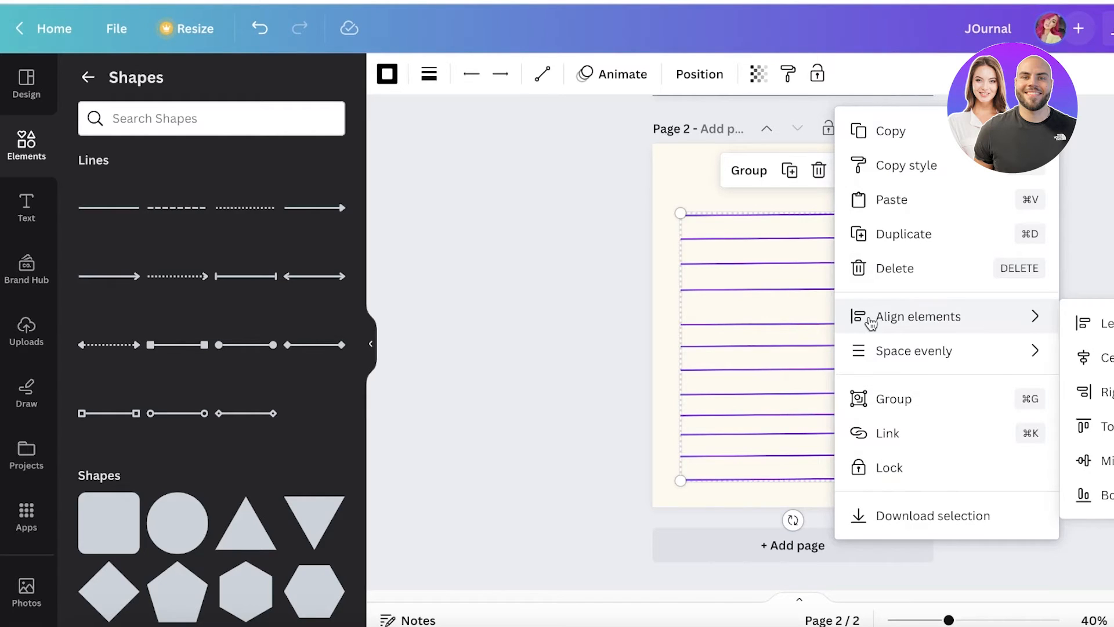
mouse_move(865, 348)
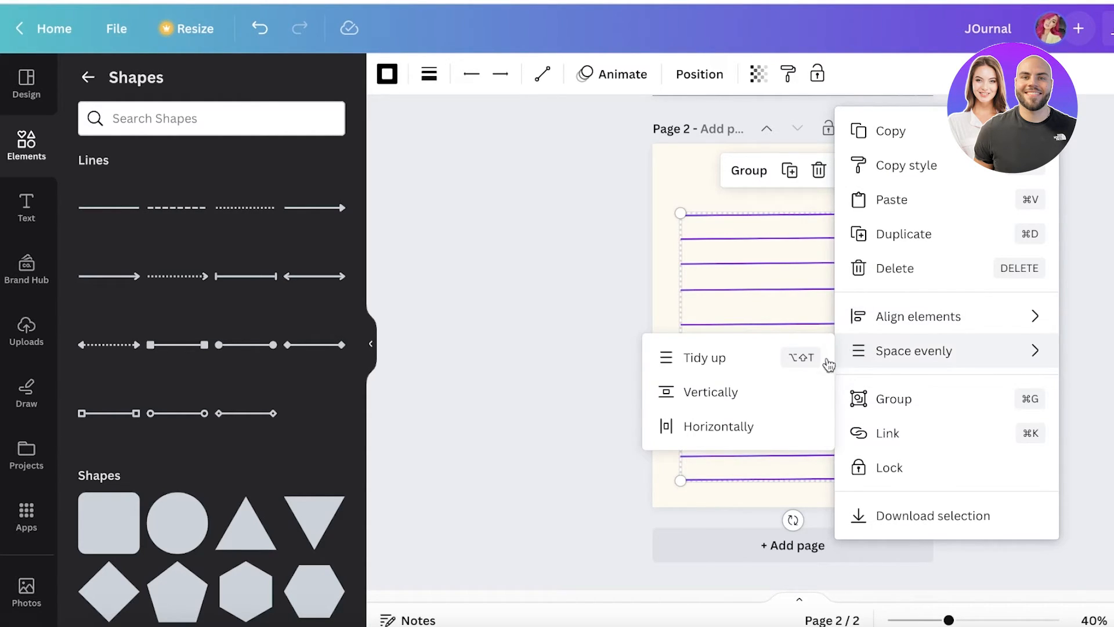
click(699, 367)
click(850, 172)
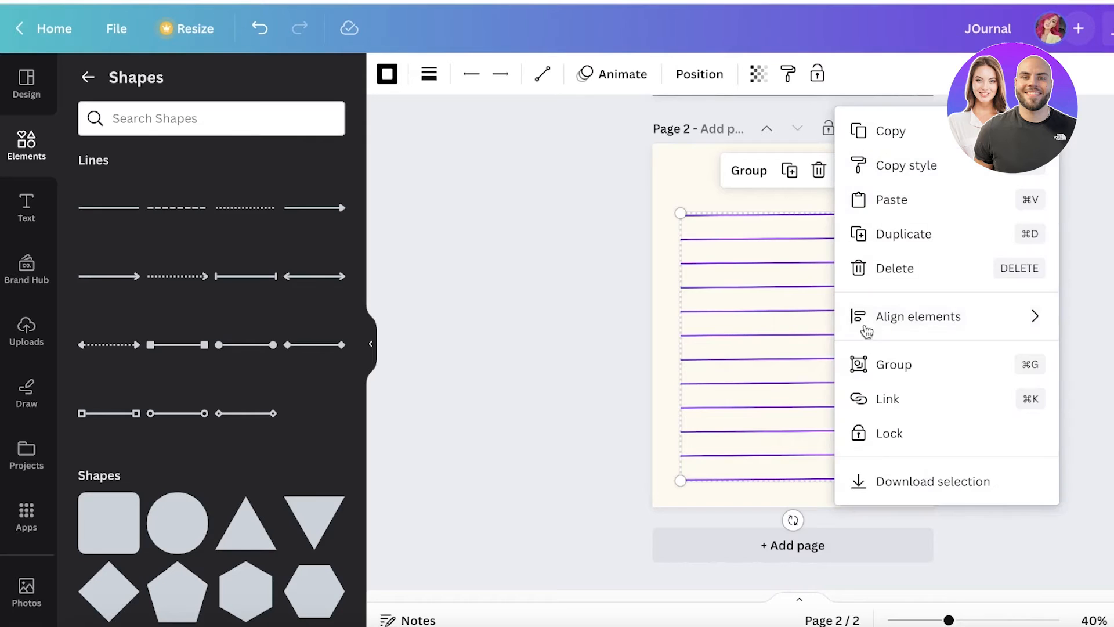
mouse_move(870, 321)
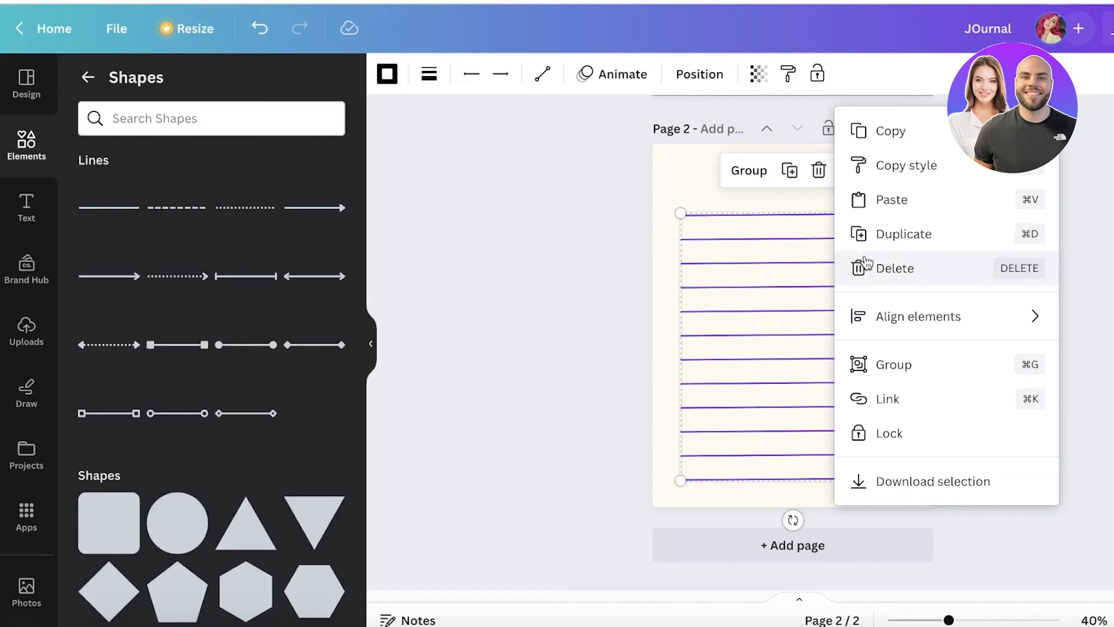
click(589, 238)
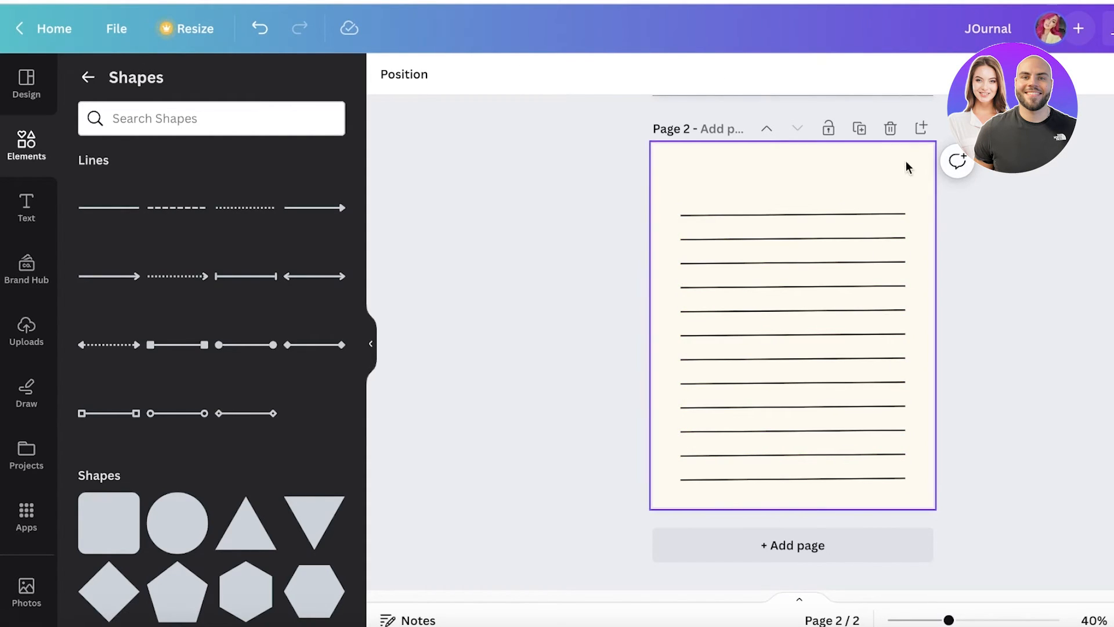
Step: Recolor all the ruled lines on page 2 grey #A6A6A6
drag(750, 177, 713, 574)
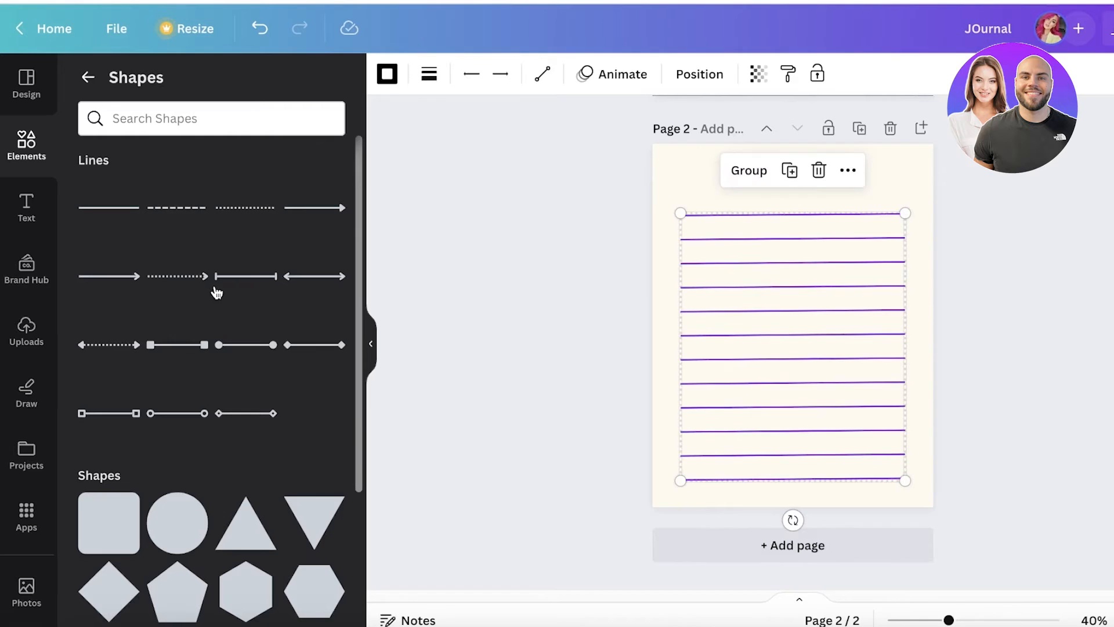
click(428, 76)
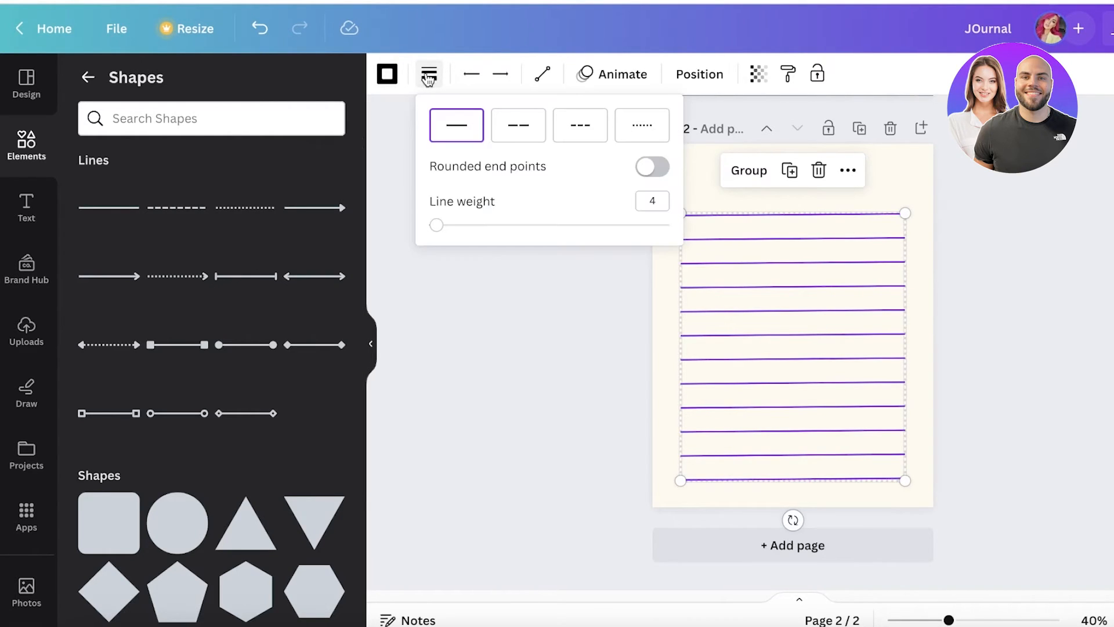
click(387, 74)
click(96, 178)
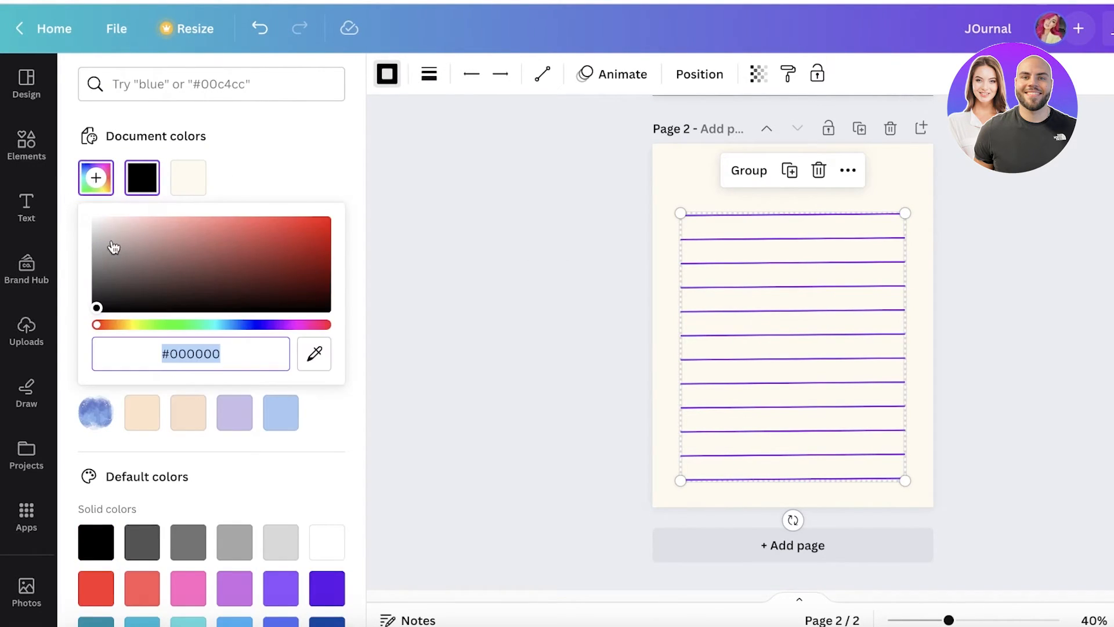
drag(94, 275, 86, 249)
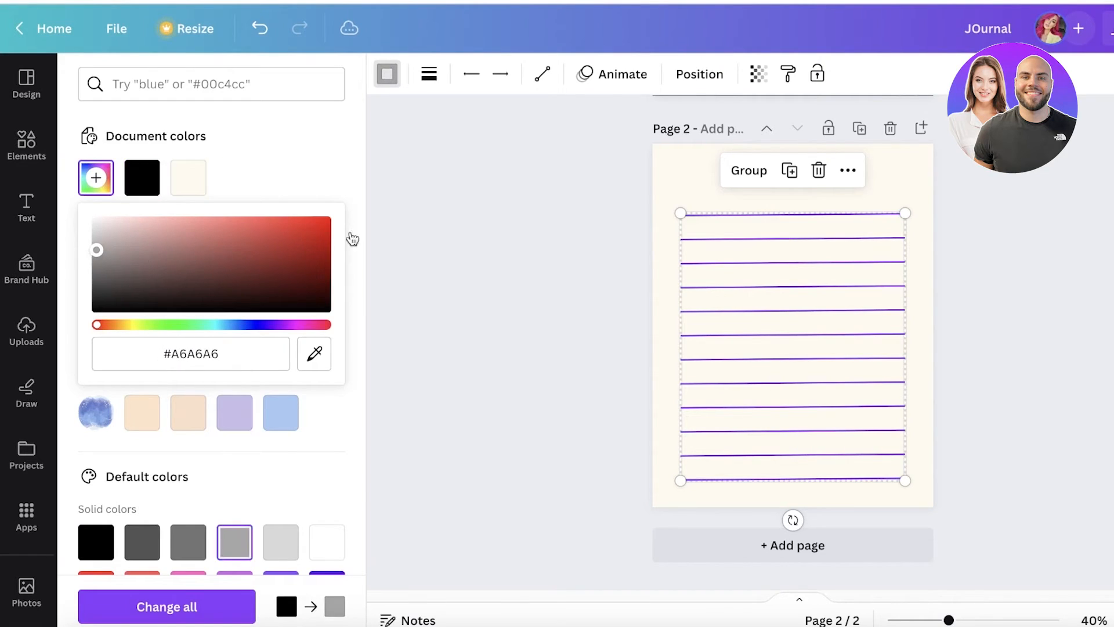
click(388, 227)
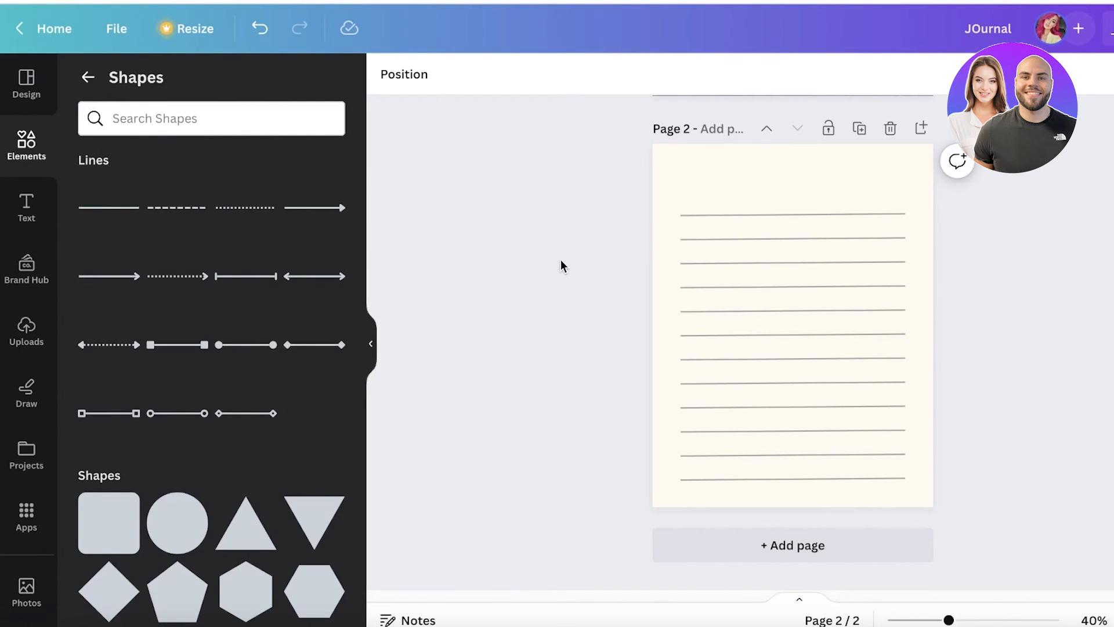
Step: Add a short dashed line at the upper right of page 2, above the ruled lines
click(173, 215)
drag(803, 363, 858, 217)
click(619, 232)
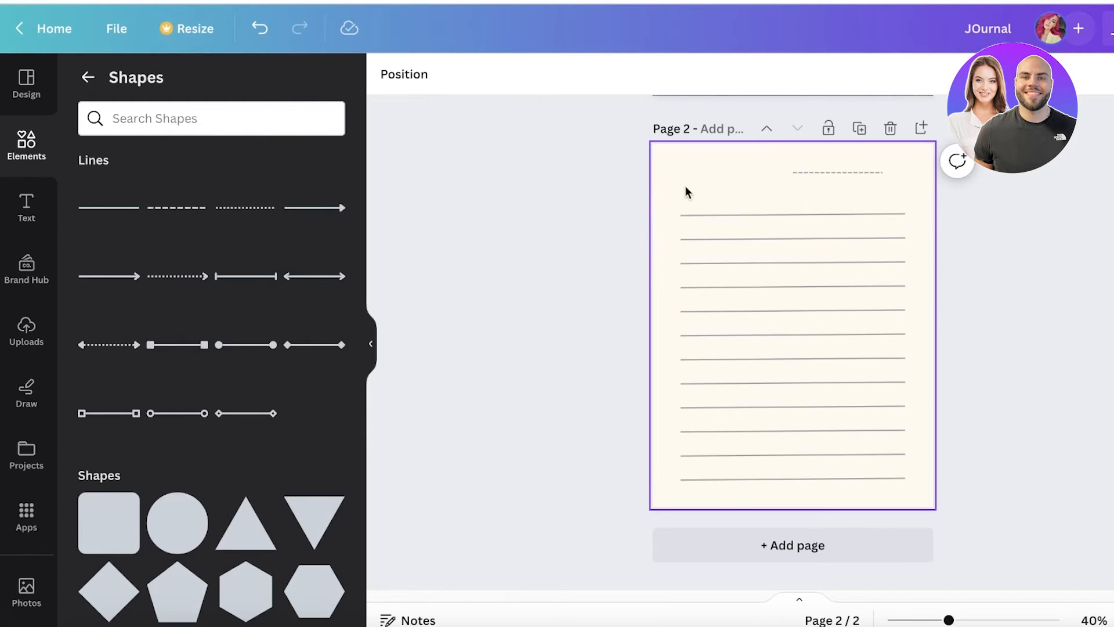
Step: Duplicate the lined page four times to make five lined interior pages
scroll(790, 207, up, 3)
click(859, 290)
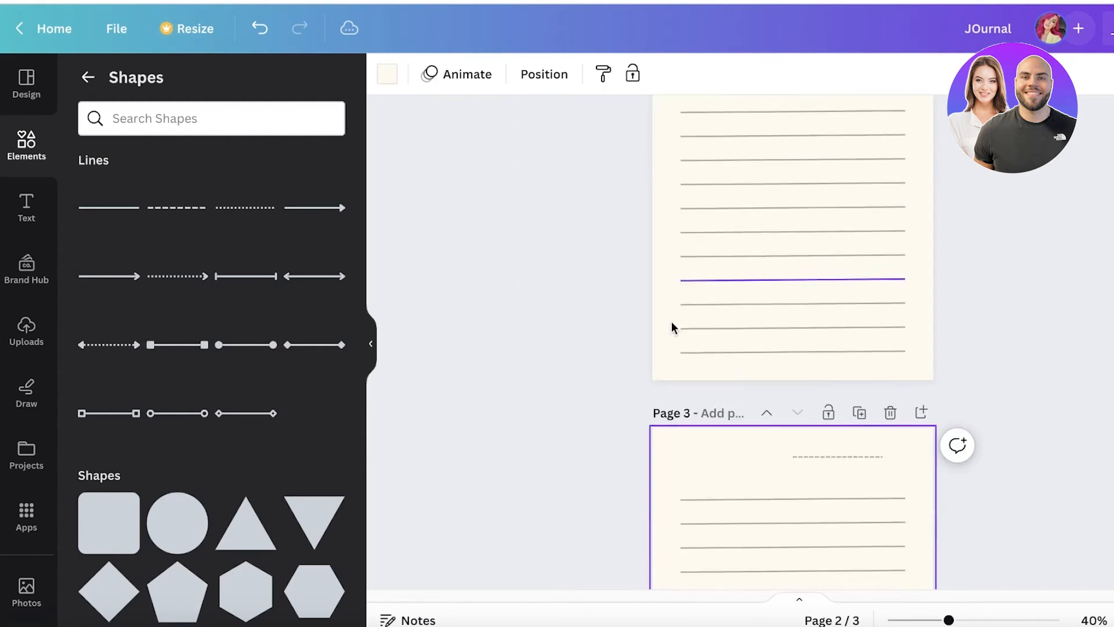
click(860, 289)
click(860, 289)
scroll(833, 253, up, 20)
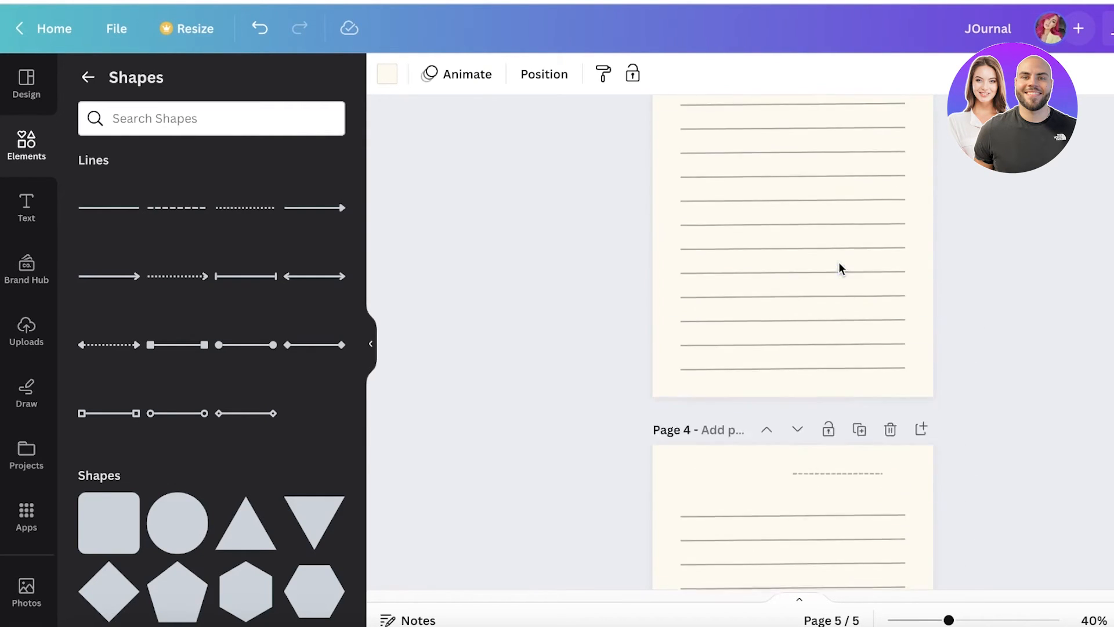
scroll(808, 140, down, 17)
scroll(810, 143, down, 8)
scroll(823, 268, up, 20)
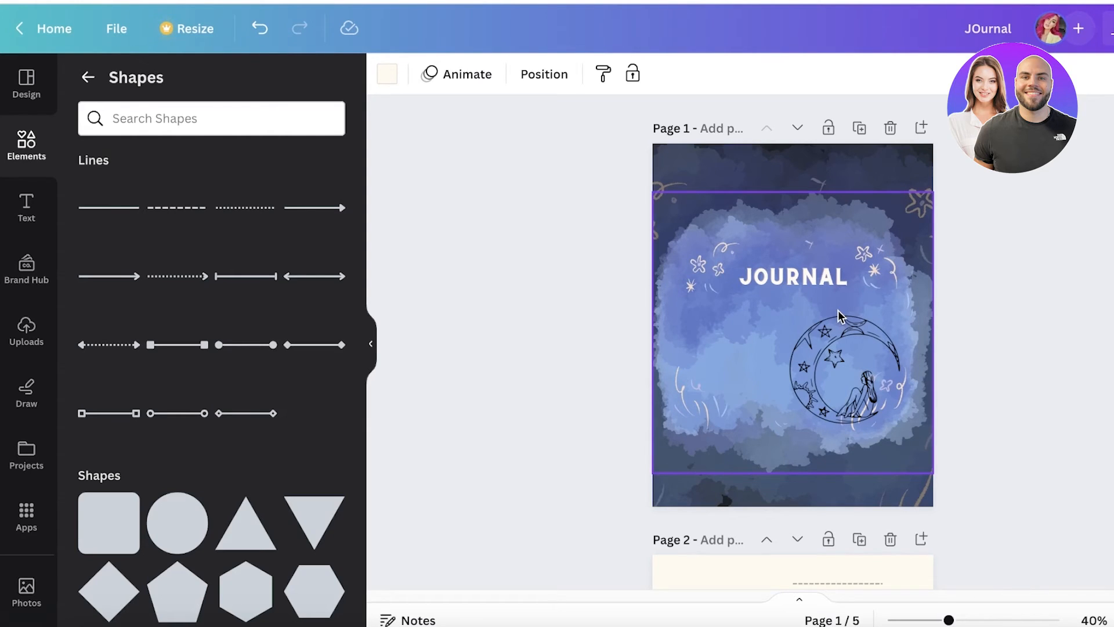
scroll(851, 298, down, 5)
scroll(844, 311, up, 3)
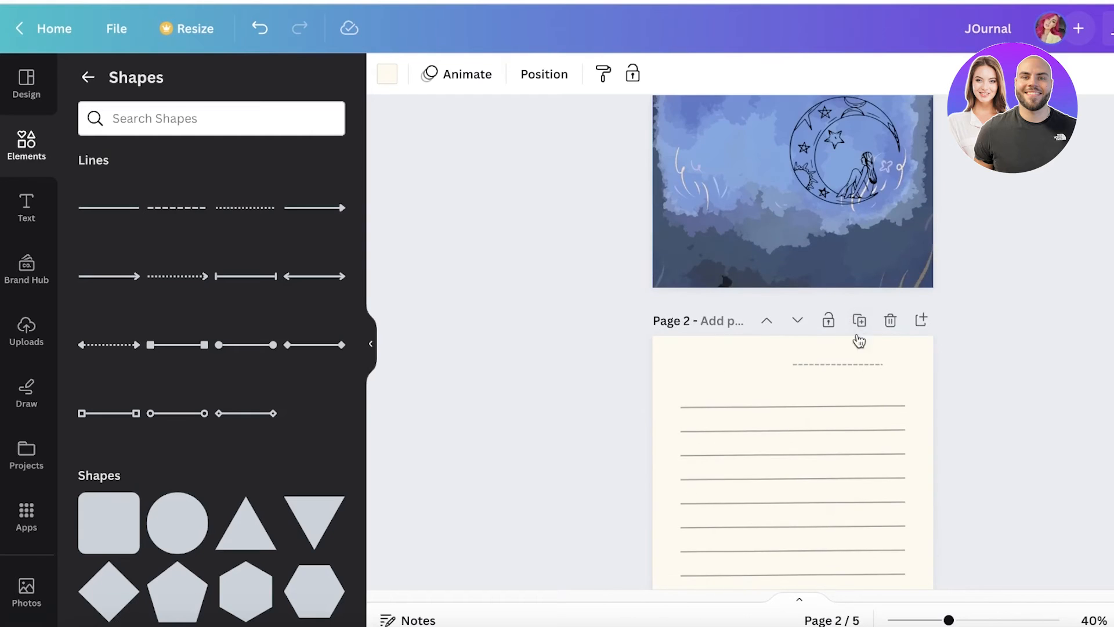
click(859, 320)
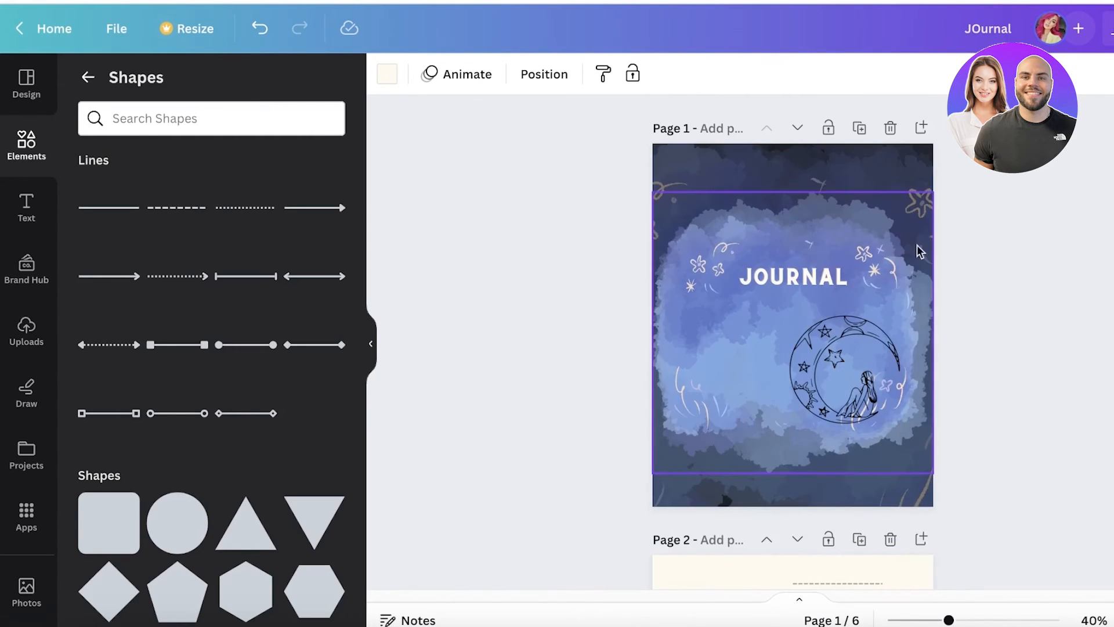
Step: Insert a page after the cover and add a large centered rounded square filled with the Brand Kit's near-white color
click(921, 127)
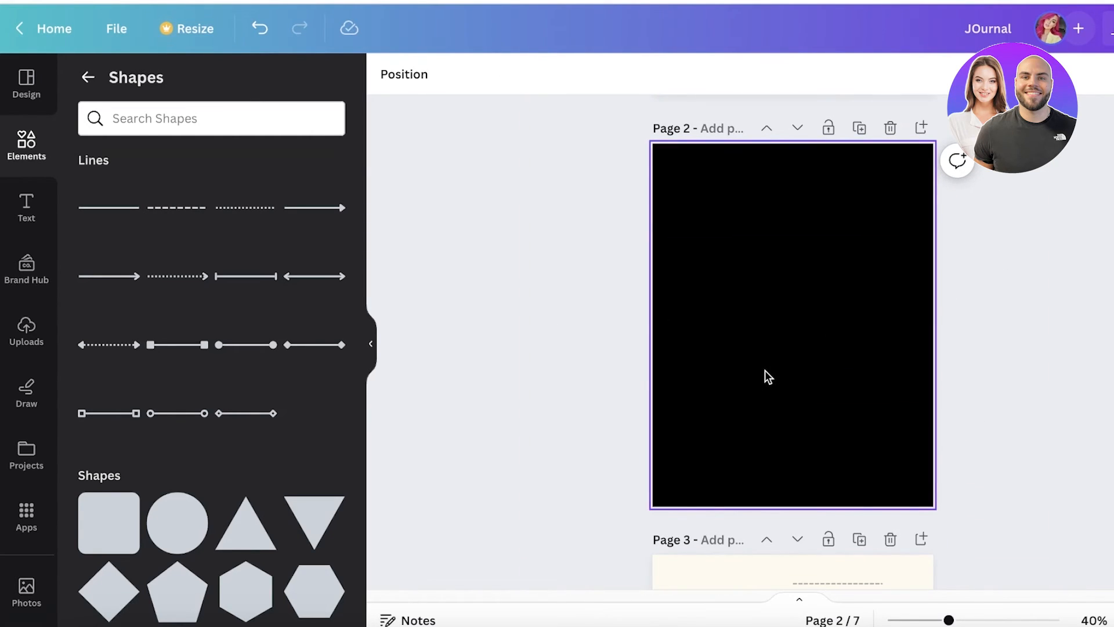
click(102, 543)
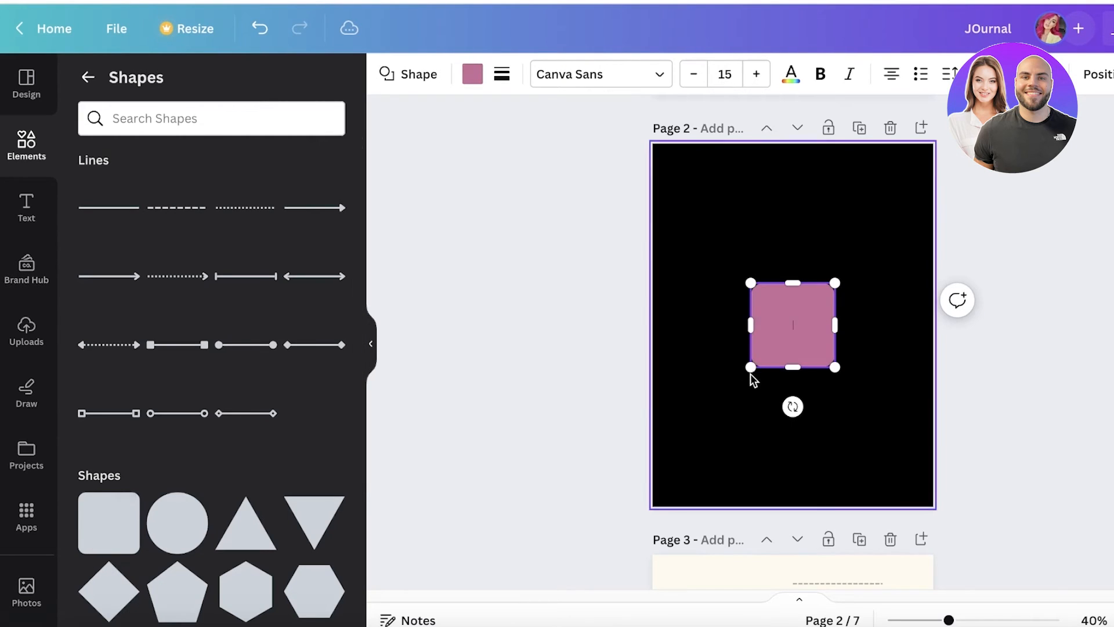
click(765, 256)
drag(778, 351, 898, 420)
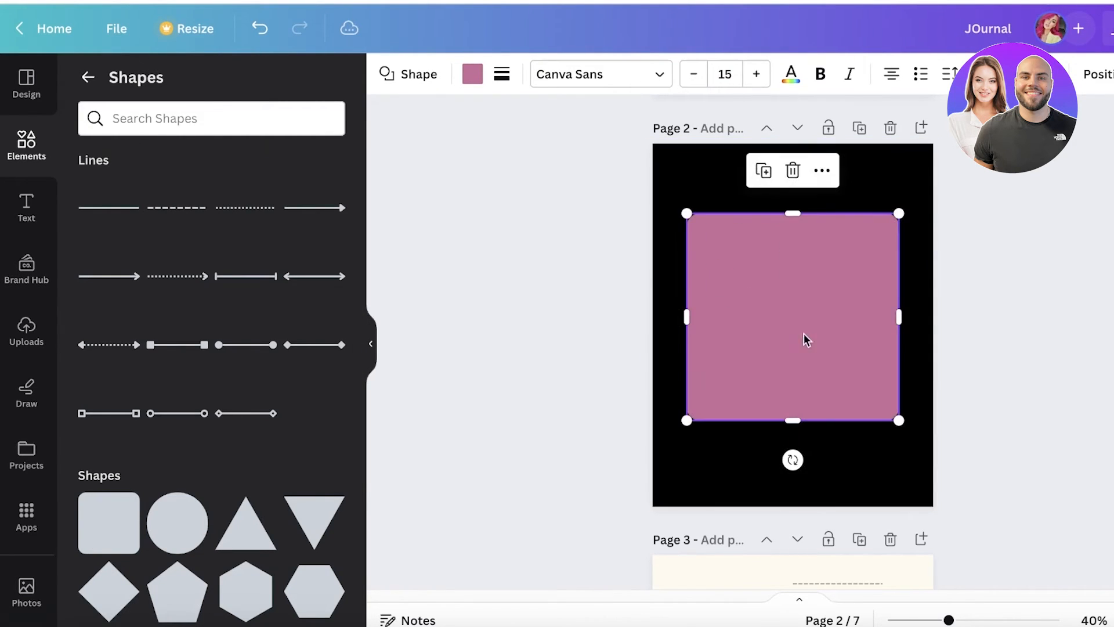
click(472, 74)
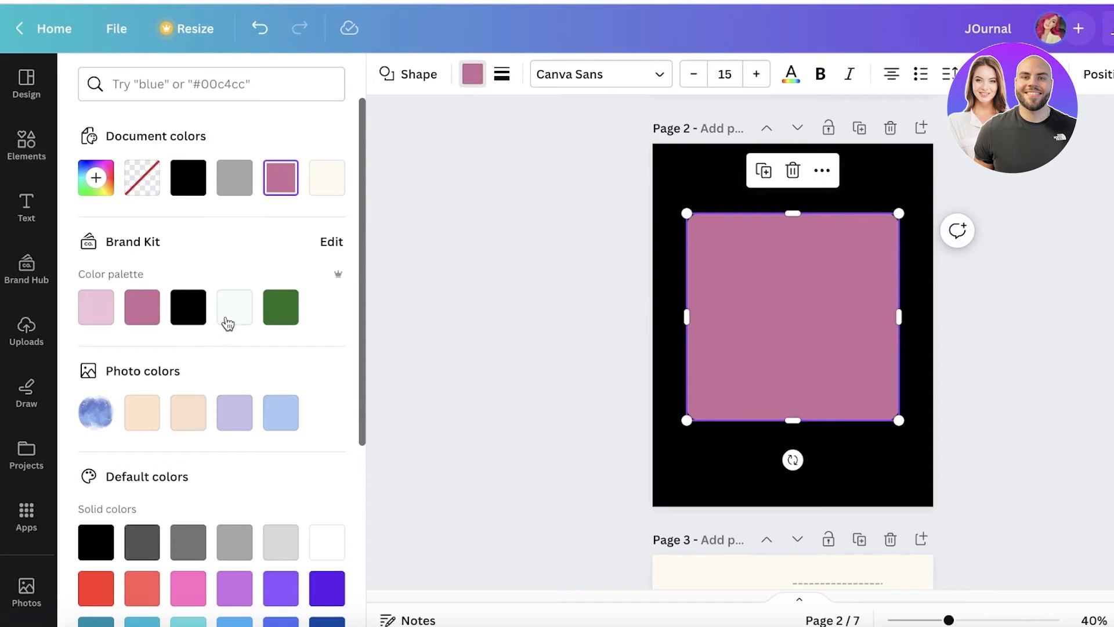
click(227, 318)
Step: Add the gold sun and crescent moon graphic in the lower-right corner of the white square on page 2
click(26, 144)
click(26, 200)
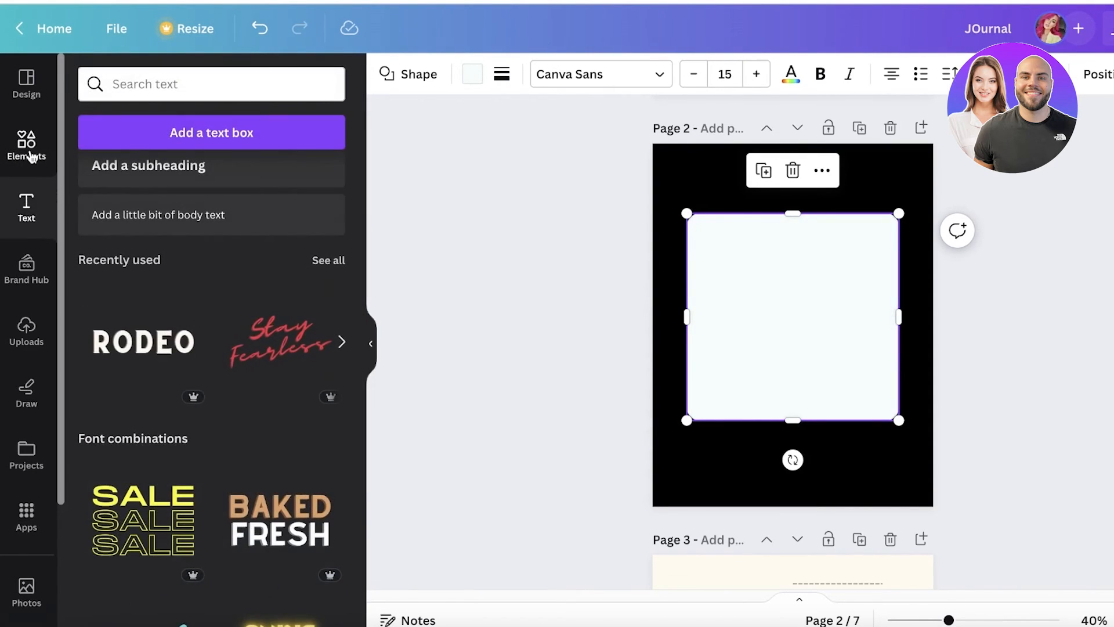
click(26, 148)
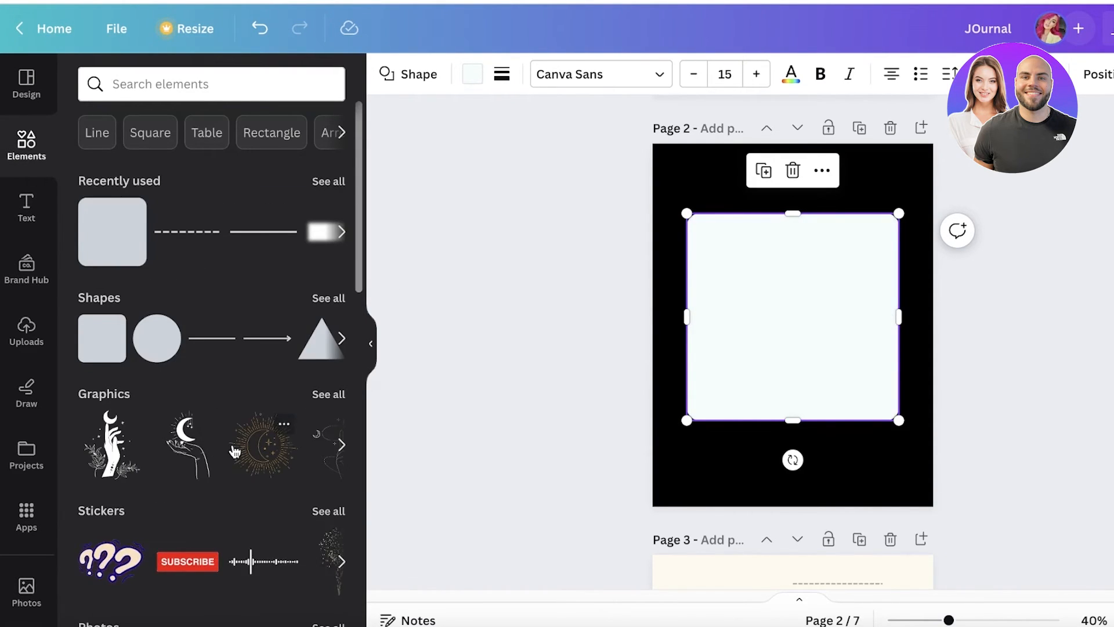
click(263, 445)
drag(815, 356, 860, 386)
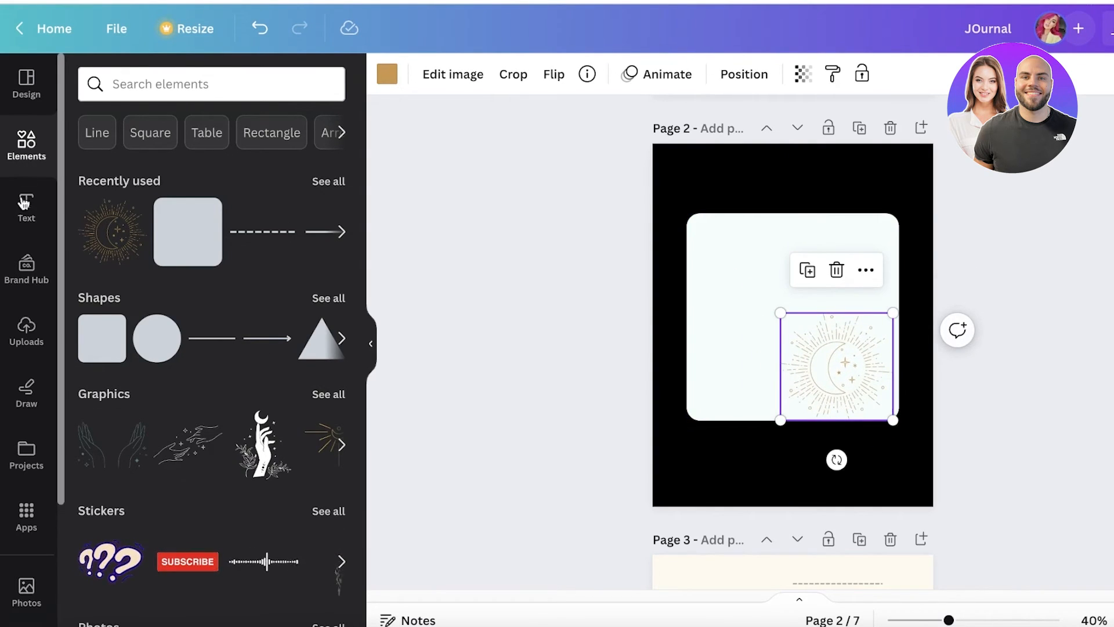
Step: Place a dashed line in the upper middle of the white square, above the sun and moon graphic
click(261, 231)
drag(810, 354, 813, 326)
click(723, 252)
Step: Search the elements for flowers and place the outlined floral branch, scaled down, in the lower-right corner of page 7
scroll(749, 271, down, 15)
scroll(748, 271, down, 10)
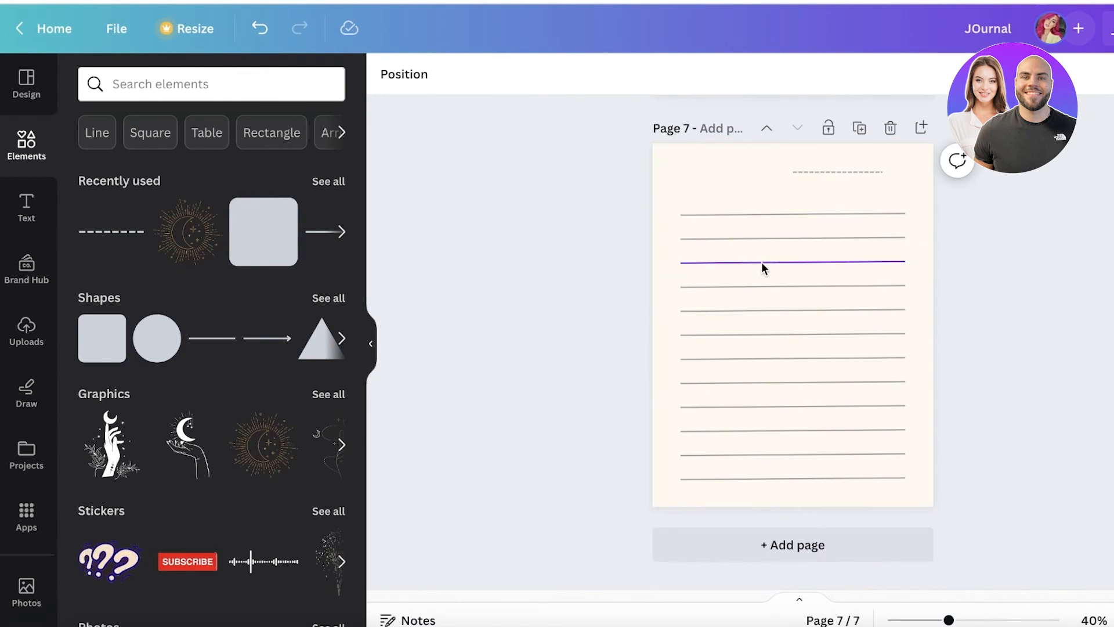
click(867, 175)
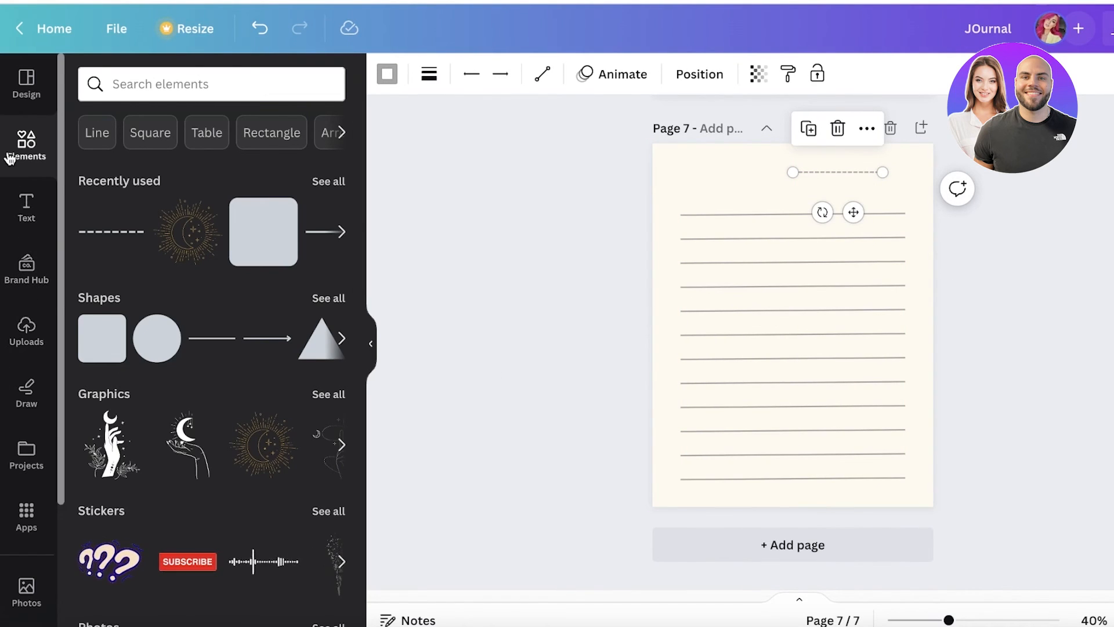
click(264, 78)
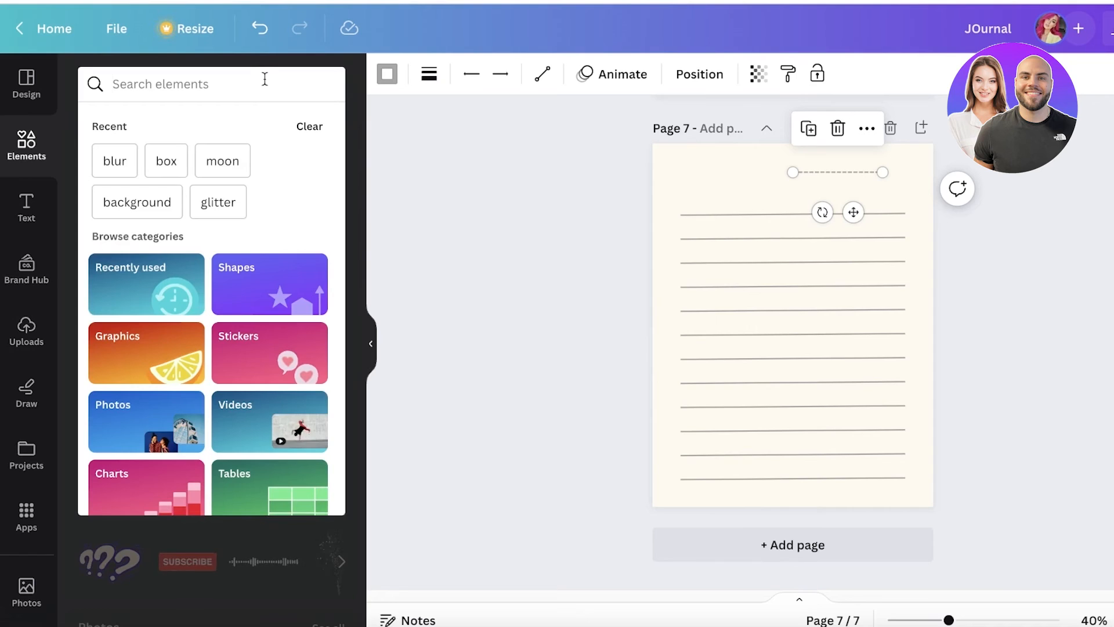
text(flowers)
key(Return)
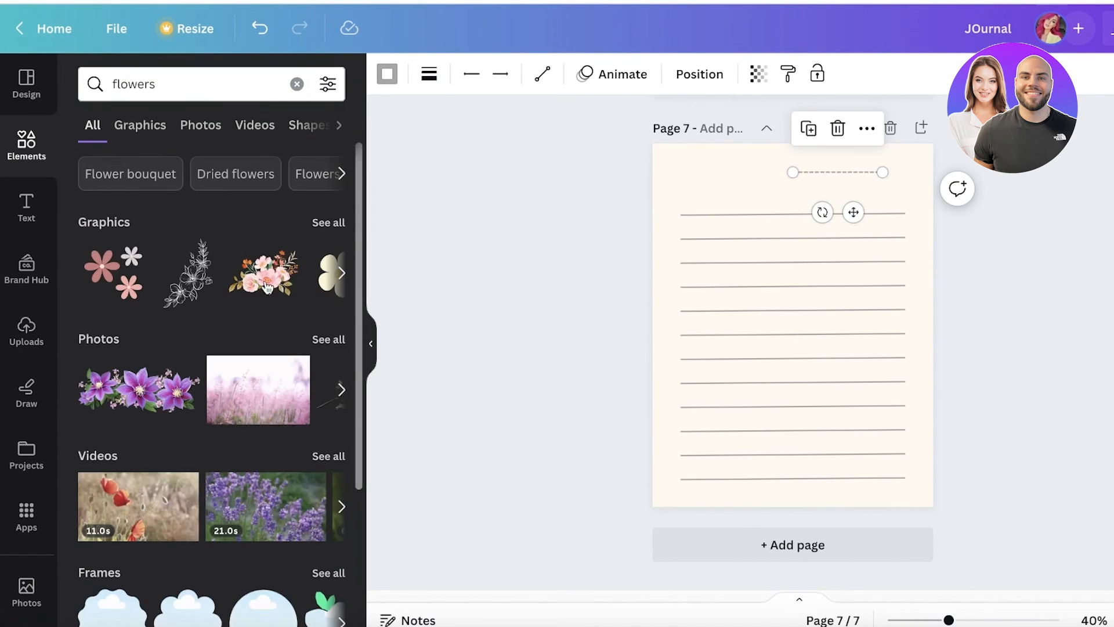
click(170, 287)
drag(809, 361, 856, 383)
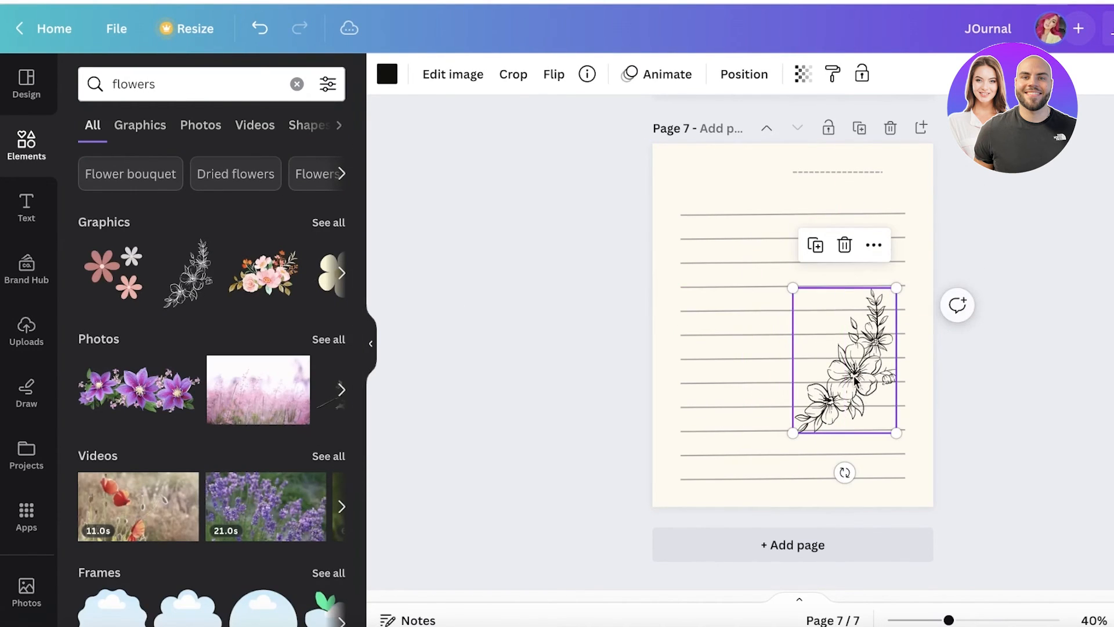
drag(896, 434, 903, 477)
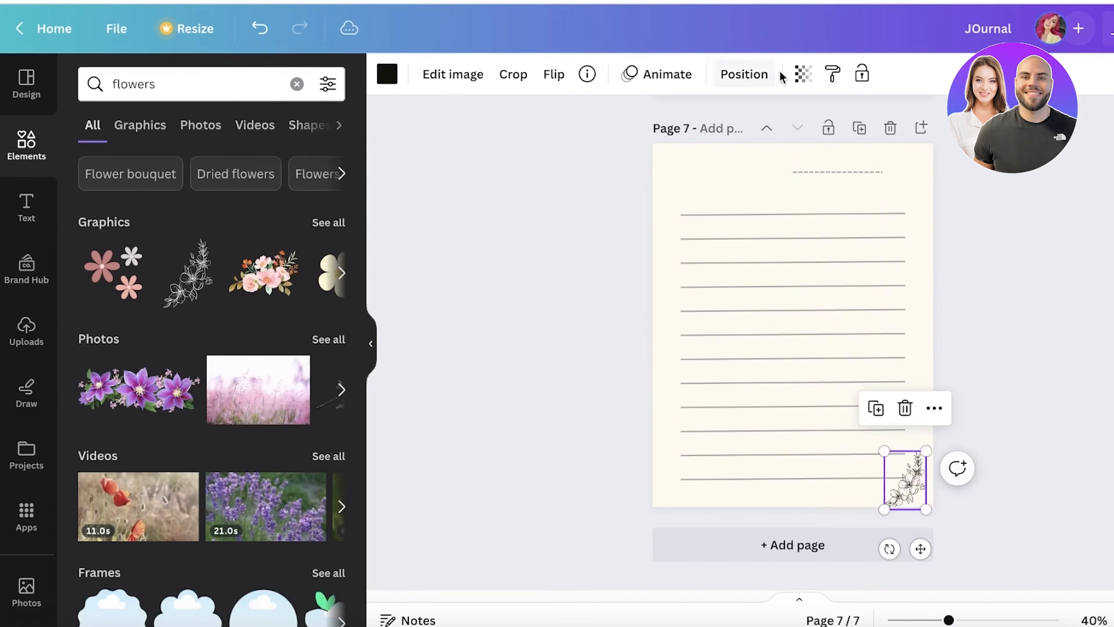
Step: Lower the floral branch's opacity and nudge it slightly upward in the corner
click(800, 77)
drag(803, 142, 707, 142)
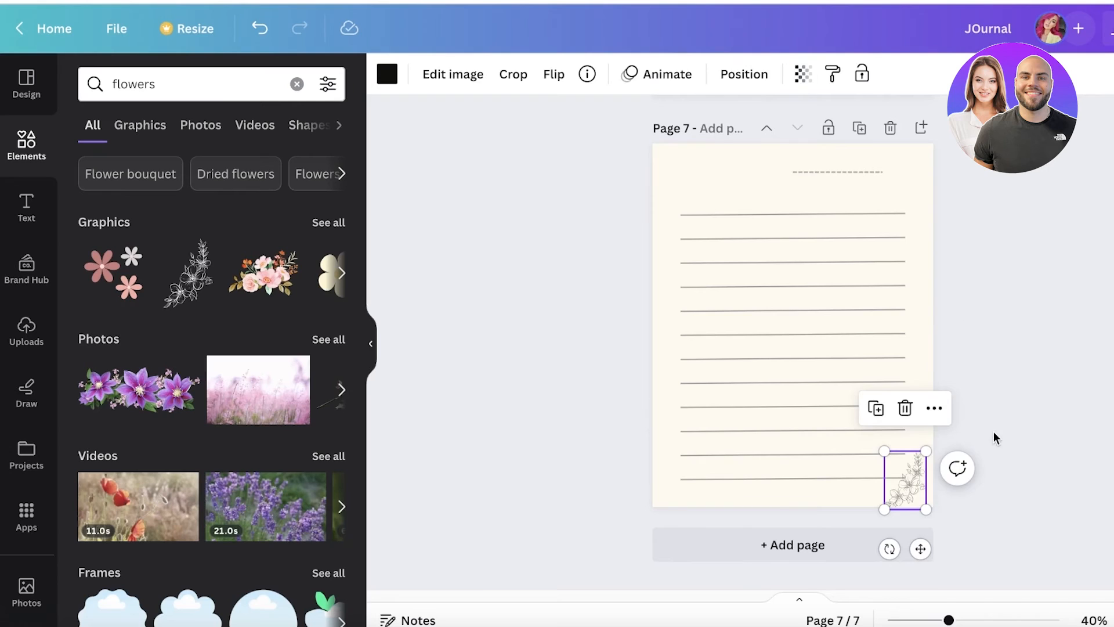
drag(893, 491, 900, 477)
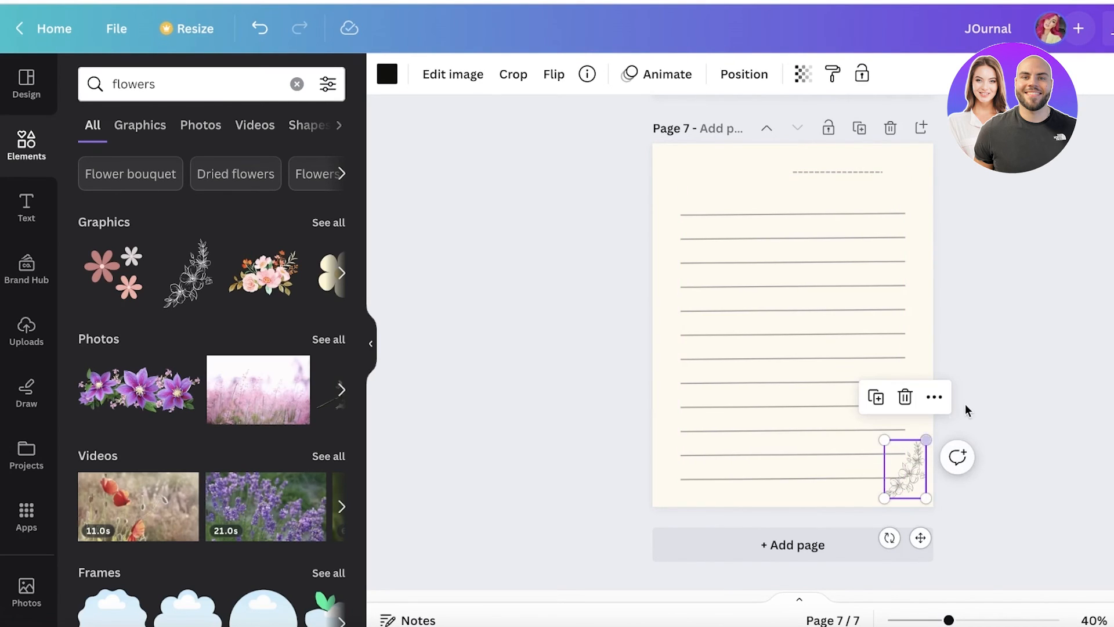
click(952, 423)
Step: Open the journal's download settings and show the available file types
scroll(950, 206, up, 20)
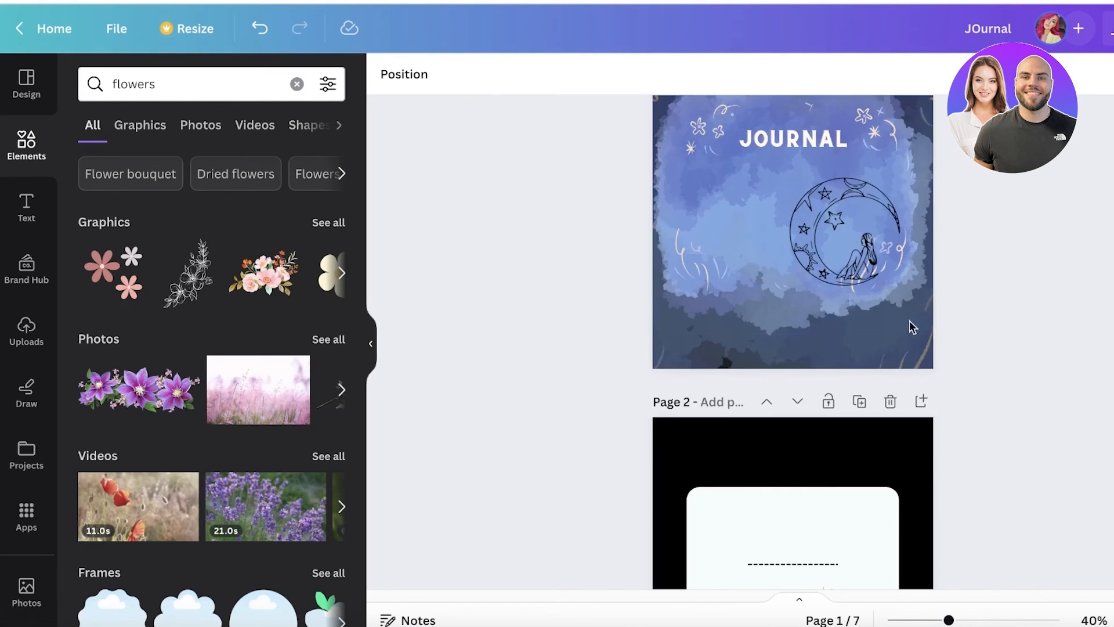
scroll(1024, 245, up, 2)
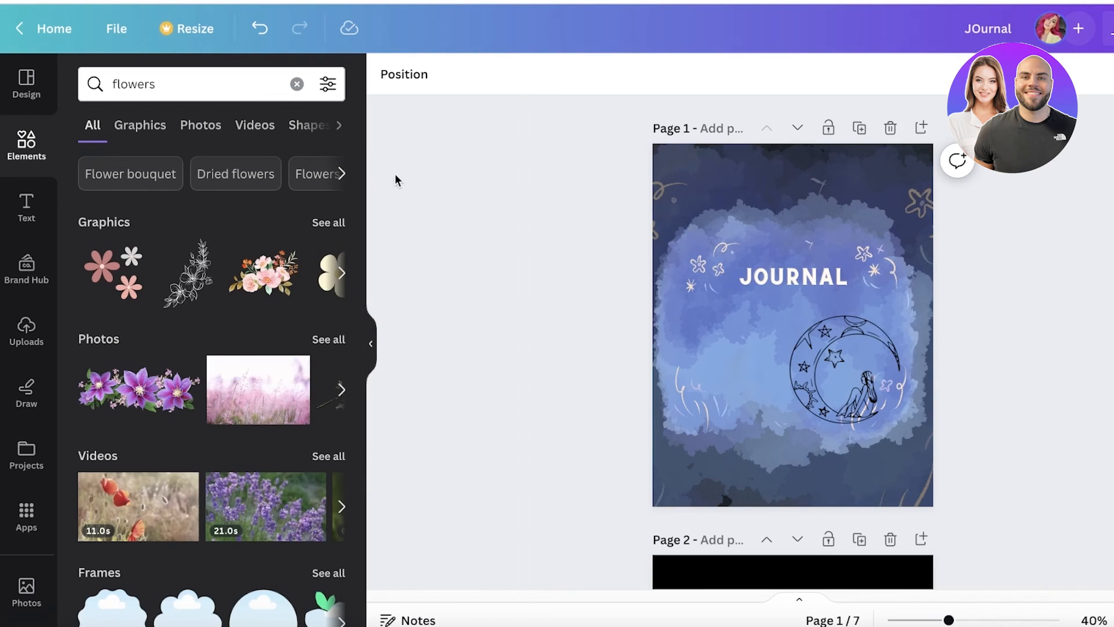
scroll(857, 99, down, 8)
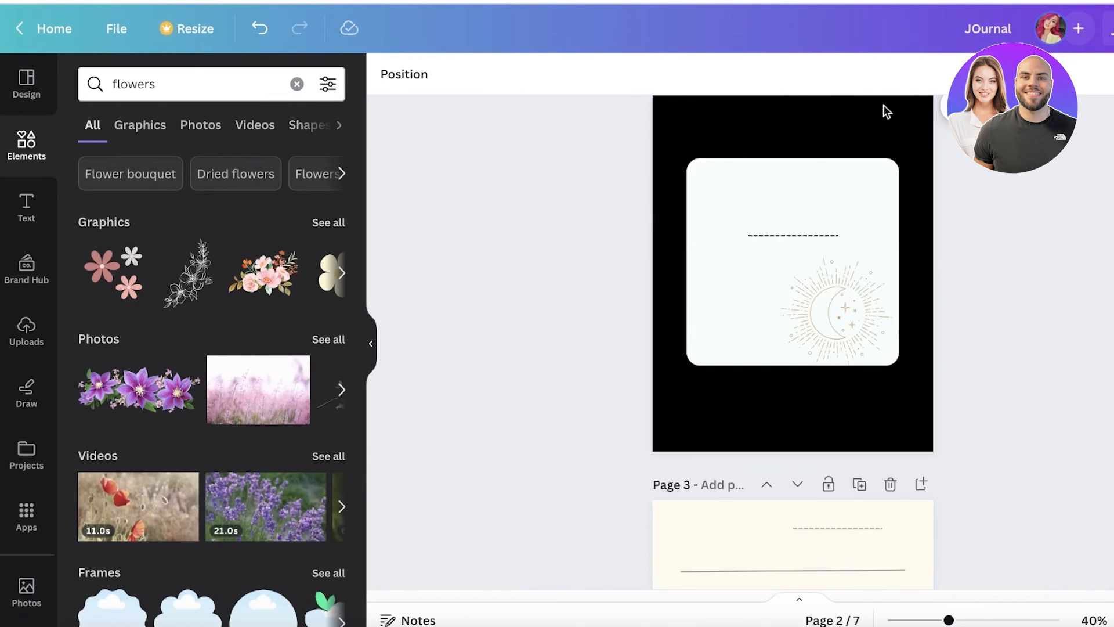
scroll(865, 348, down, 9)
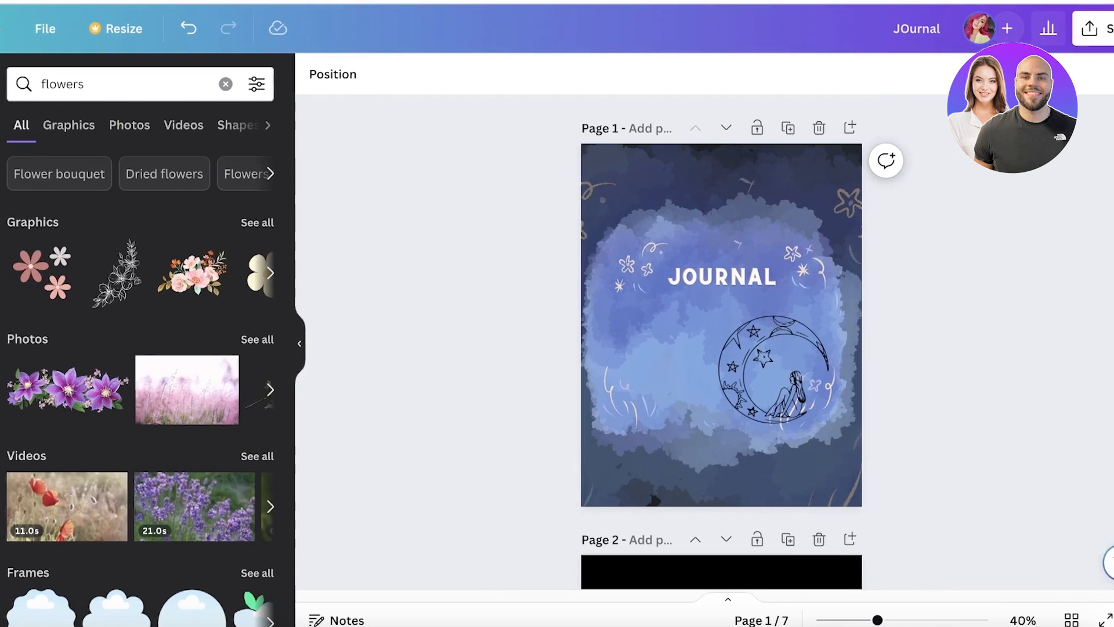
click(1071, 29)
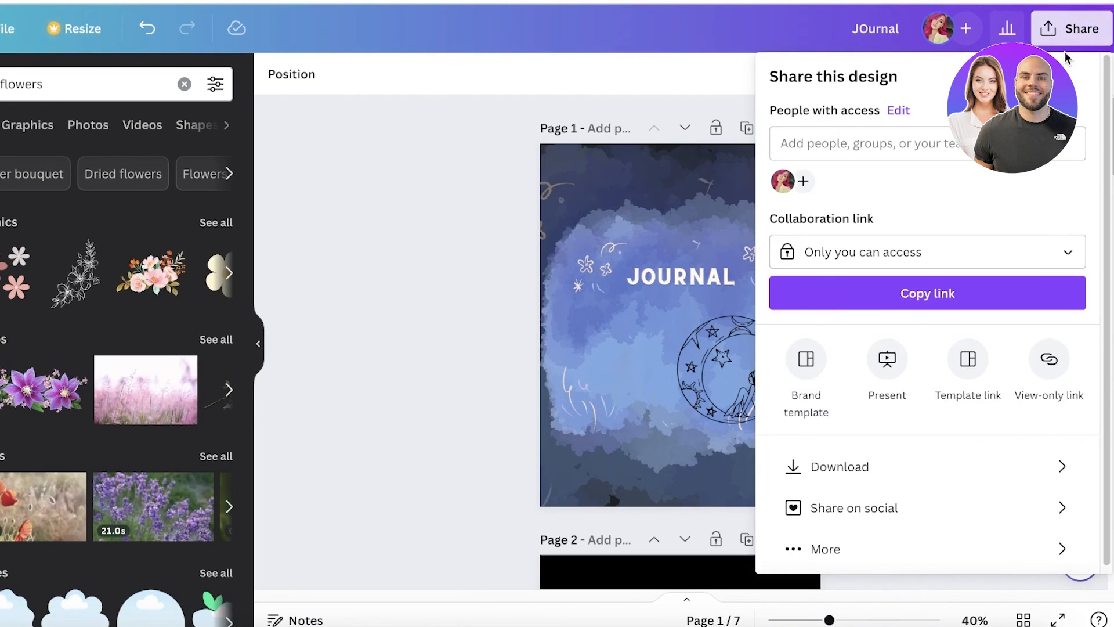
click(818, 470)
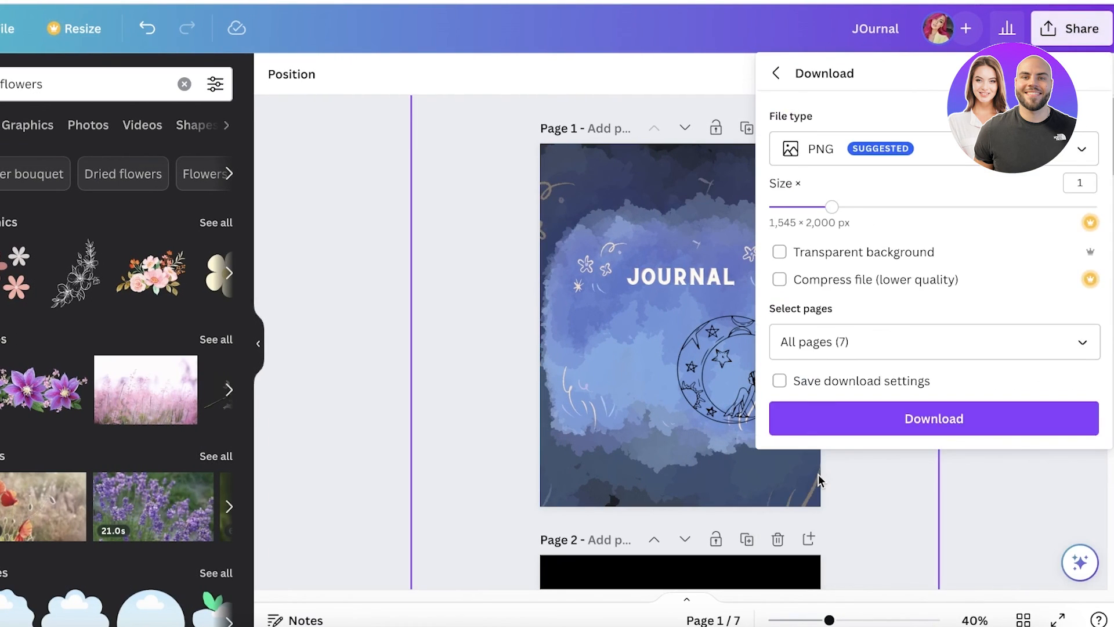
click(866, 148)
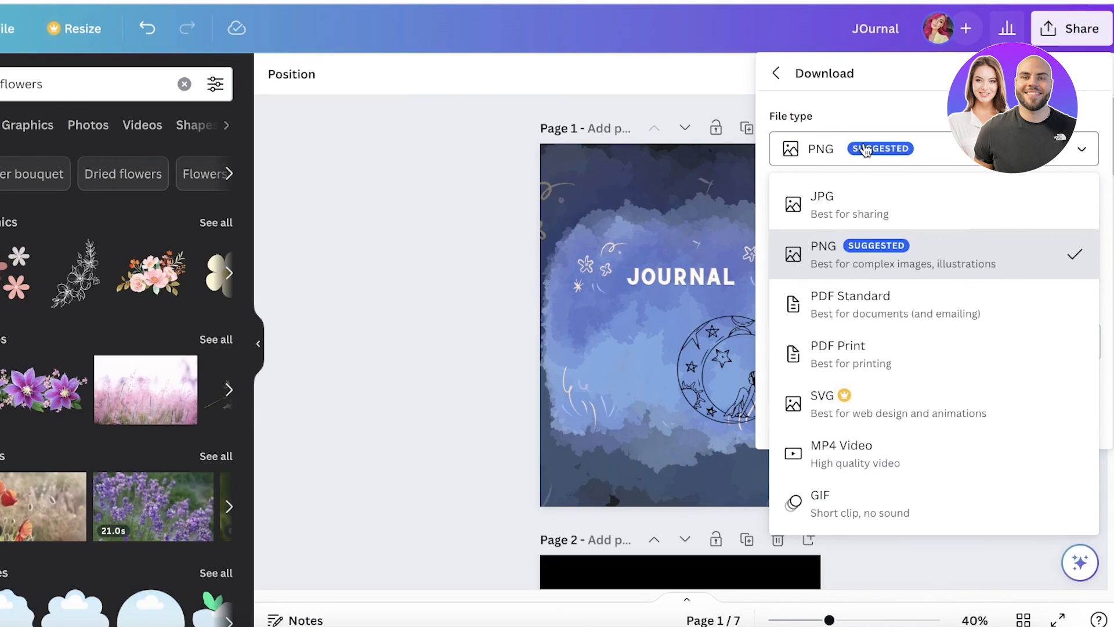